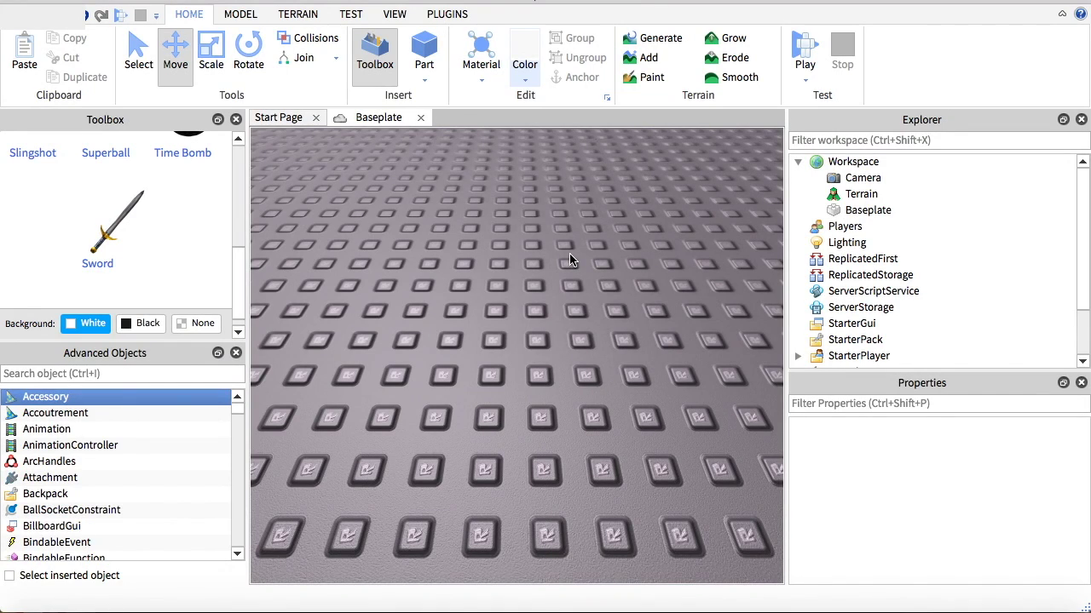
# Step: Insert a part and scale it into a flat base on the baseplate
pyautogui.moveTo(577, 272); pyautogui.dragTo(628, 326, button='right')
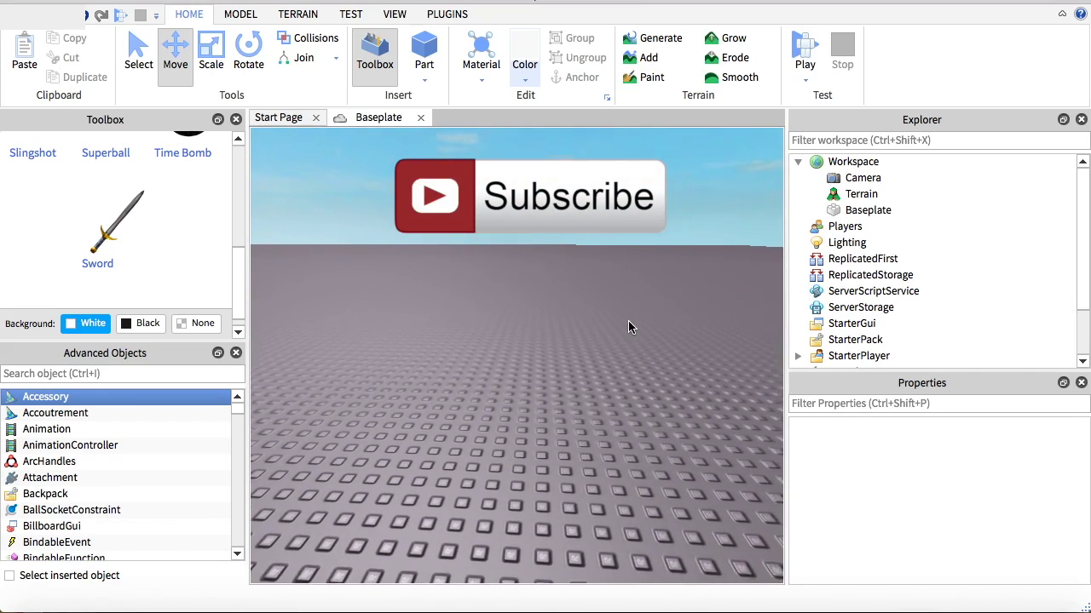
pyautogui.moveTo(628, 326); pyautogui.dragTo(628, 326, button='right')
pyautogui.scroll(5, 628, 326)
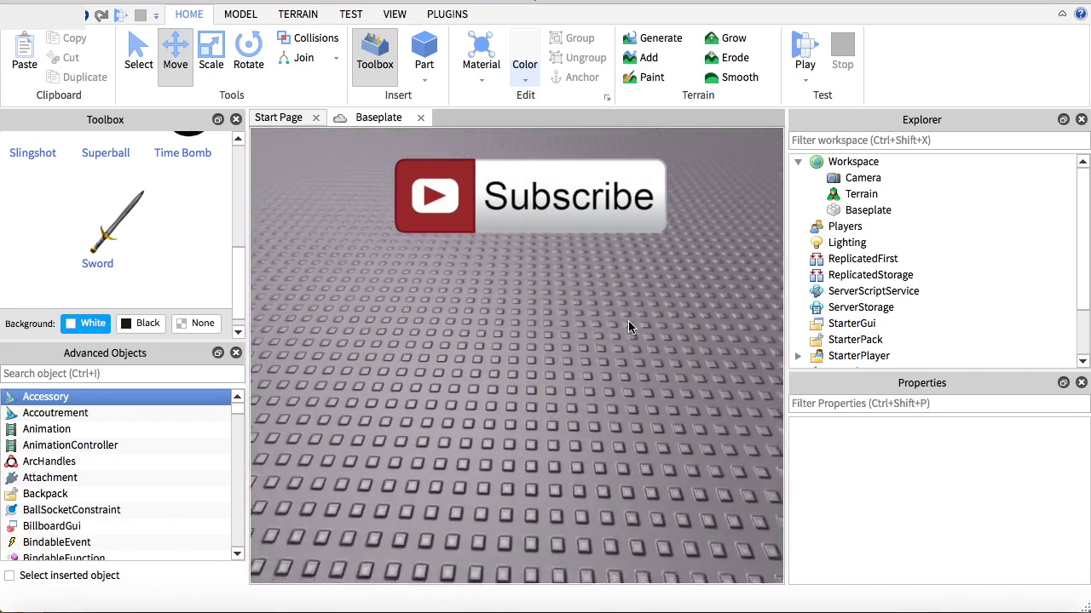
pyautogui.scroll(-5, 628, 324)
pyautogui.scroll(5, 628, 324)
pyautogui.scroll(-5, 628, 324)
pyautogui.scroll(3, 628, 324)
pyautogui.scroll(-2, 628, 322)
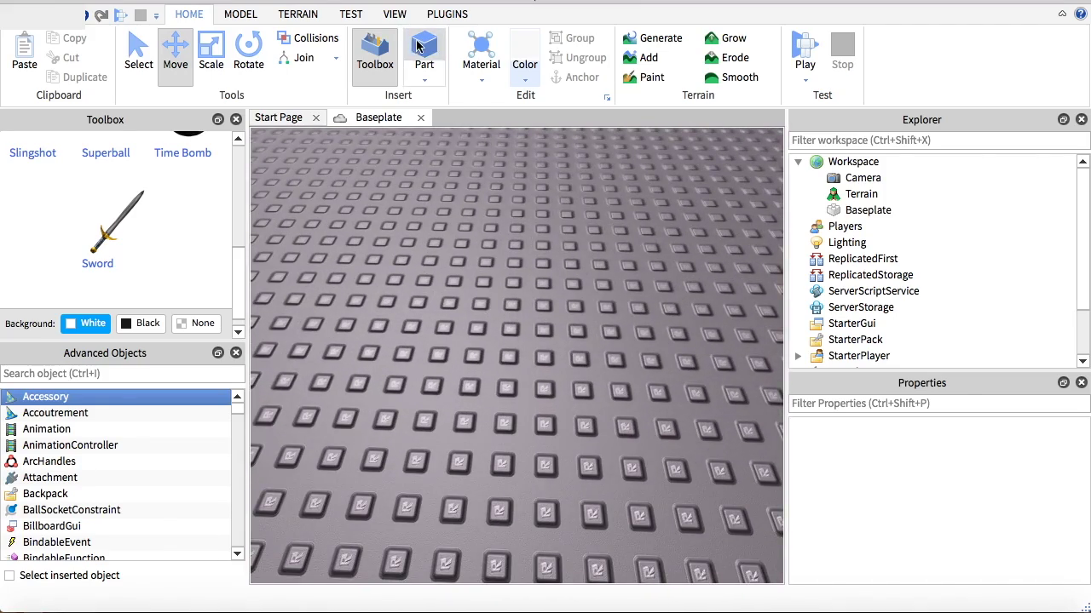
pyautogui.click(418, 46)
pyautogui.click(223, 70)
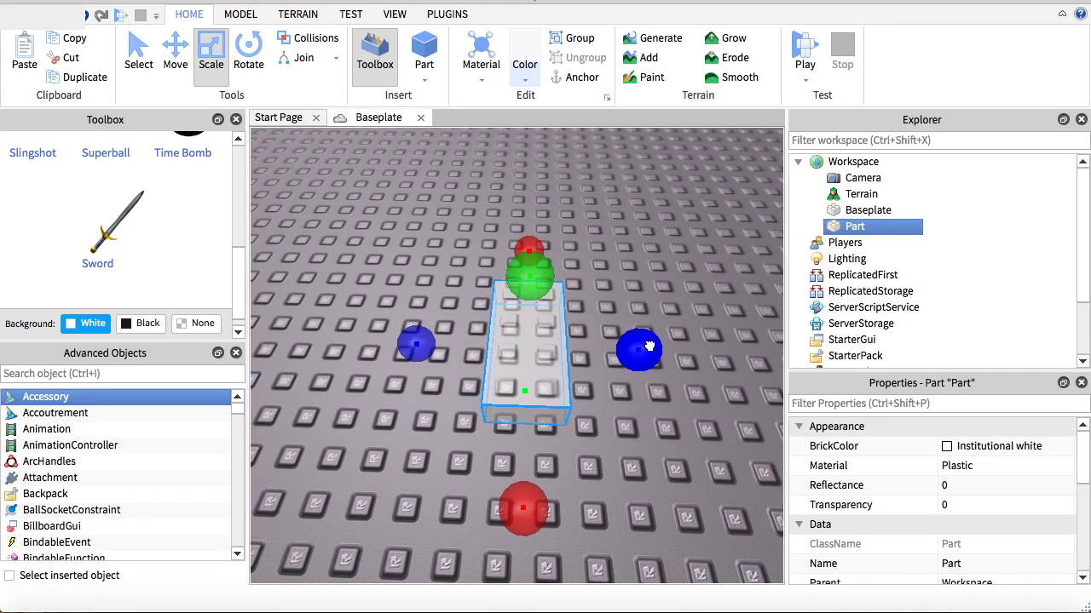
pyautogui.moveTo(640, 348); pyautogui.dragTo(713, 348)
pyautogui.press('f')
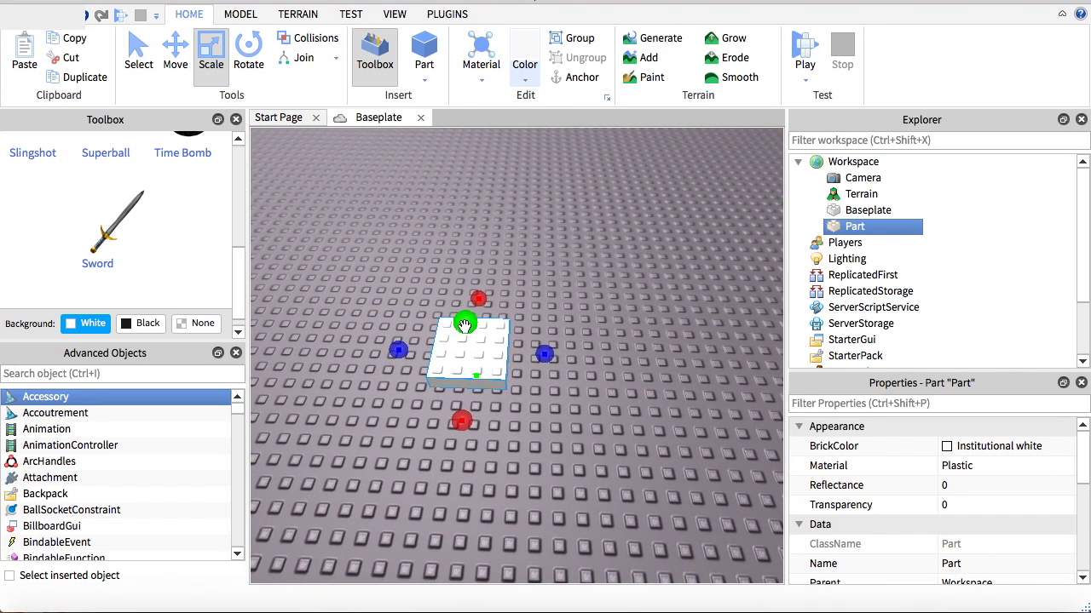
pyautogui.moveTo(544, 349); pyautogui.dragTo(586, 353)
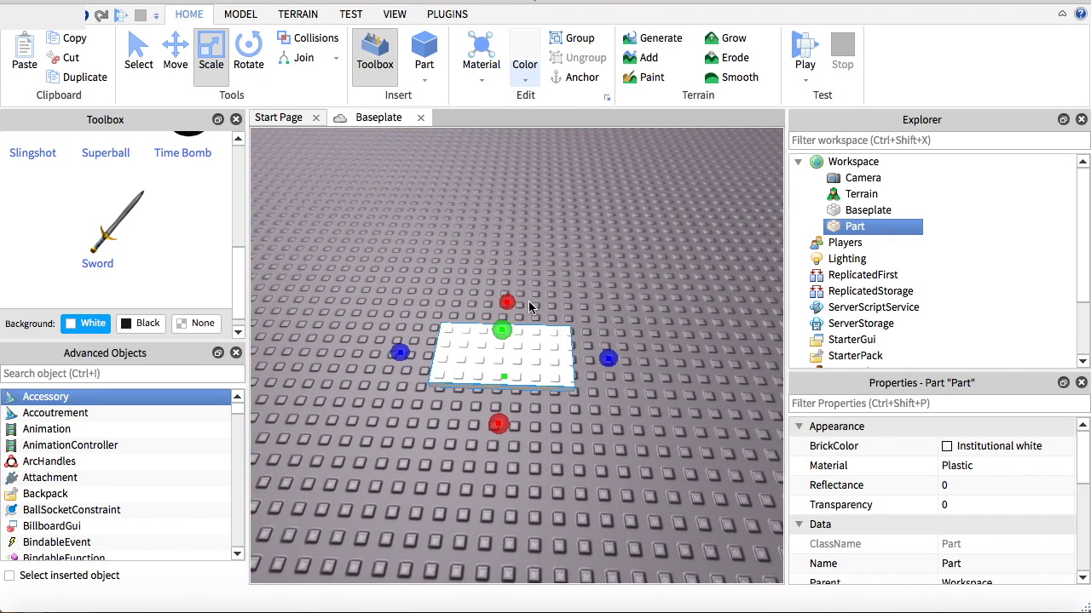
# Step: Add another part at the base's edge and resize it into a wall
pyautogui.click(514, 293)
pyautogui.click(509, 356)
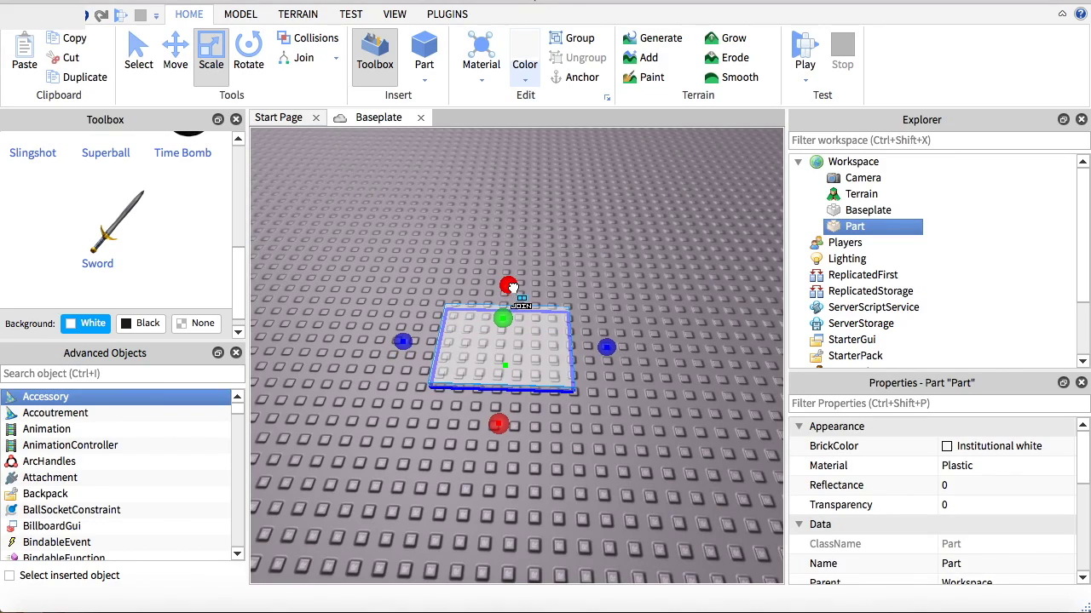
pyautogui.scroll(2, 512, 287)
pyautogui.scroll(-3, 512, 289)
pyautogui.scroll(2, 512, 291)
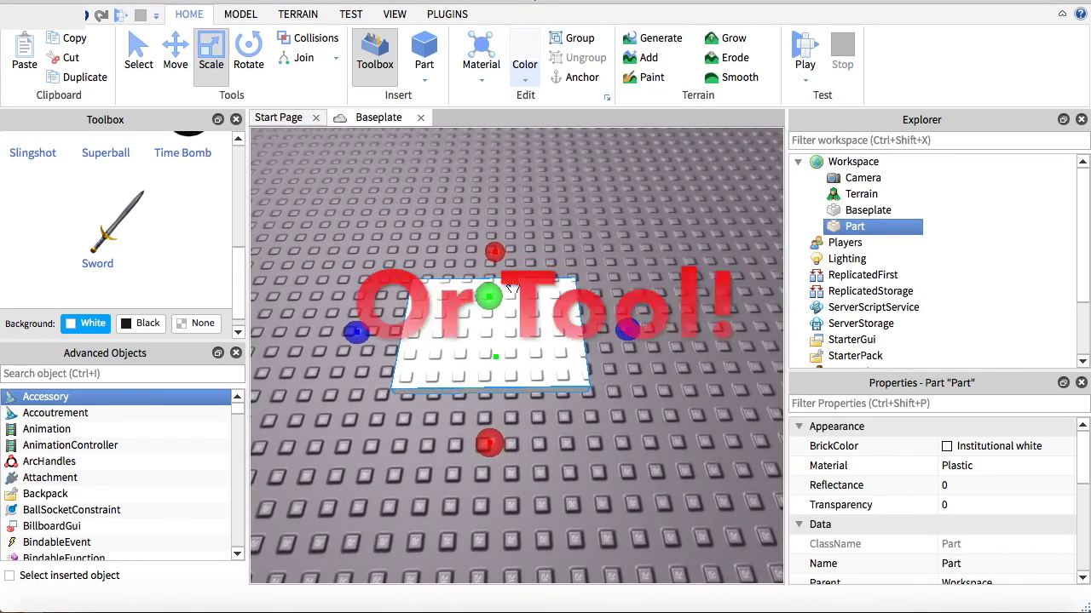
pyautogui.click(424, 58)
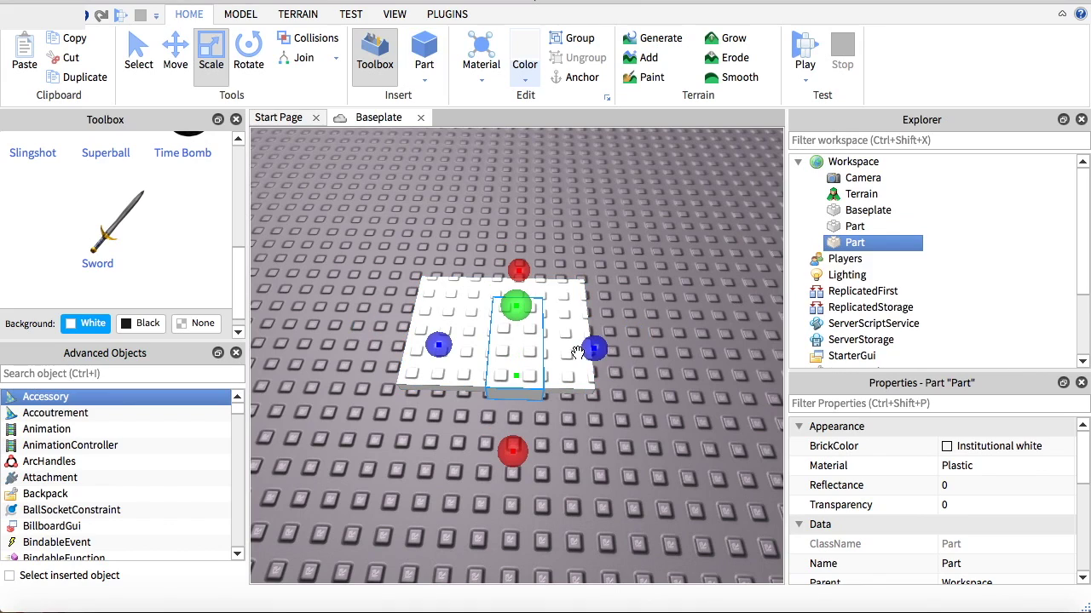
pyautogui.moveTo(530, 364); pyautogui.dragTo(570, 327)
pyautogui.moveTo(571, 394); pyautogui.dragTo(579, 346)
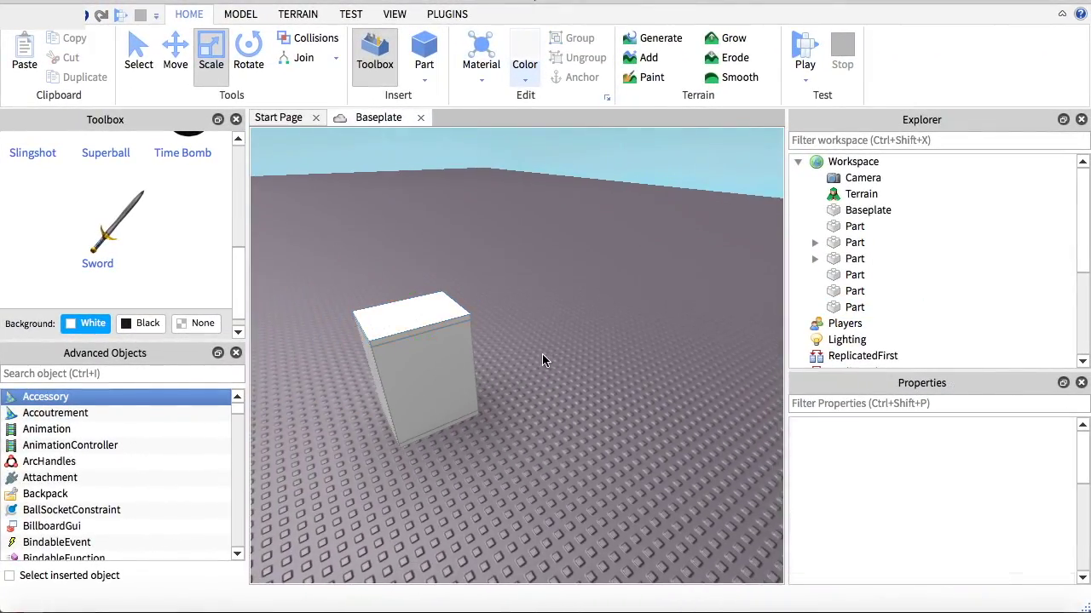
pyautogui.moveTo(543, 361)
pyautogui.mouseDown(button='right')
pyautogui.moveTo(531, 367)
pyautogui.moveTo(540, 361)
pyautogui.mouseUp(button='right')
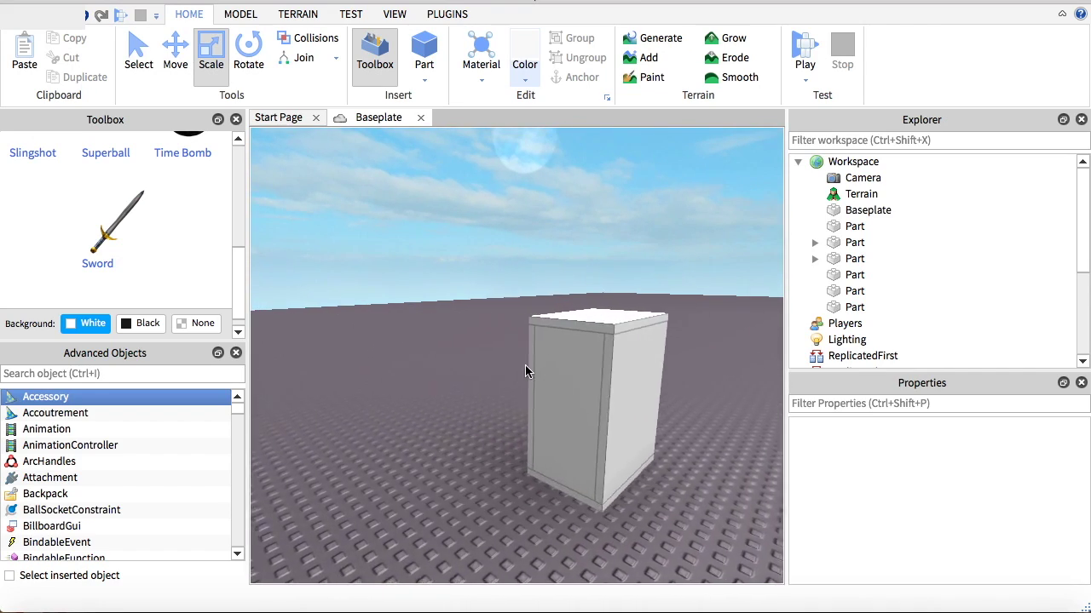
# Step: Zoom inside the box to confirm it's hollow, then drag-select all six parts
pyautogui.scroll(5, 540, 361)
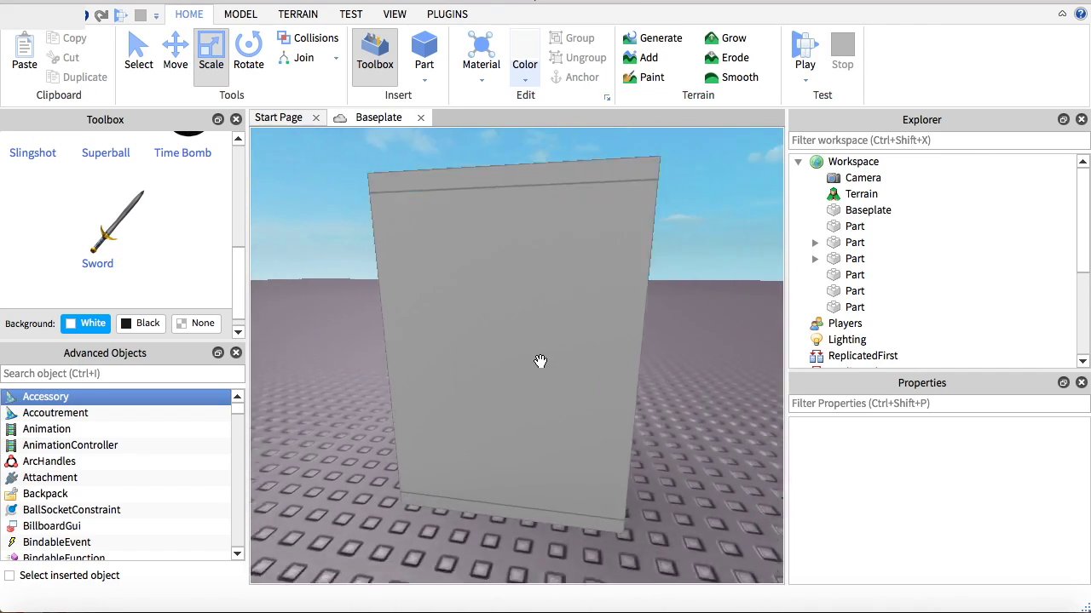
pyautogui.moveTo(540, 362); pyautogui.dragTo(540, 356, button='right')
pyautogui.scroll(-8, 540, 356)
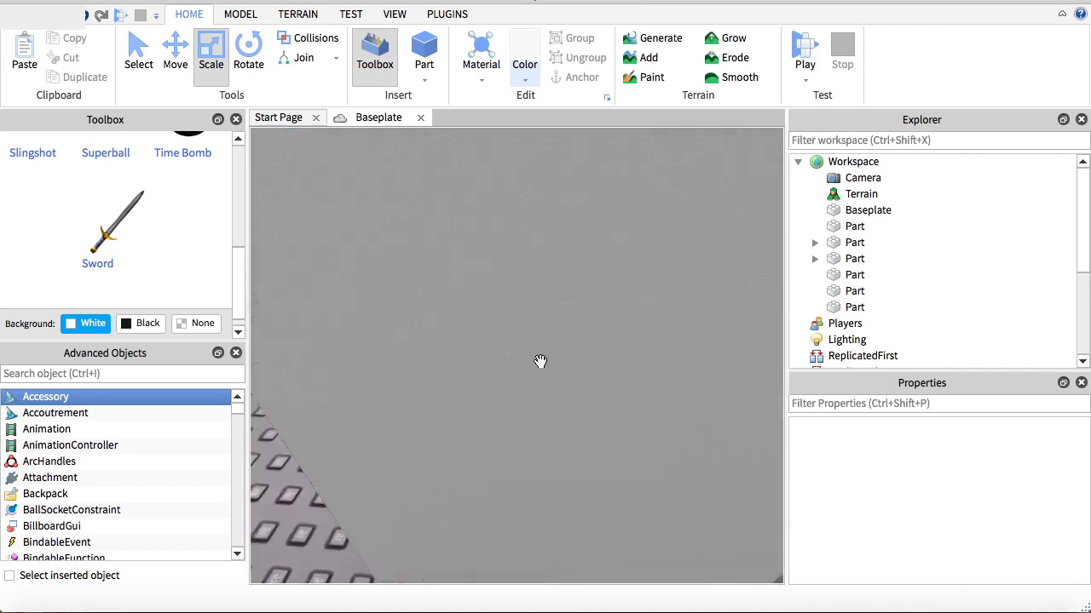
pyautogui.scroll(2, 540, 363)
pyautogui.moveTo(487, 274); pyautogui.dragTo(699, 570)
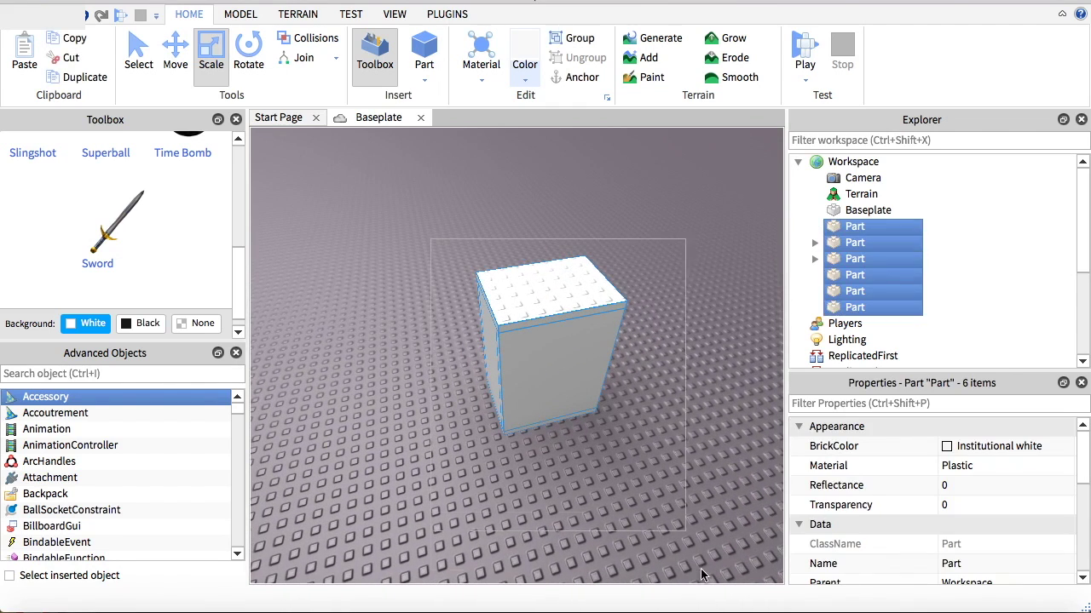
# Step: Color the six selected box parts Really red
pyautogui.click(526, 78)
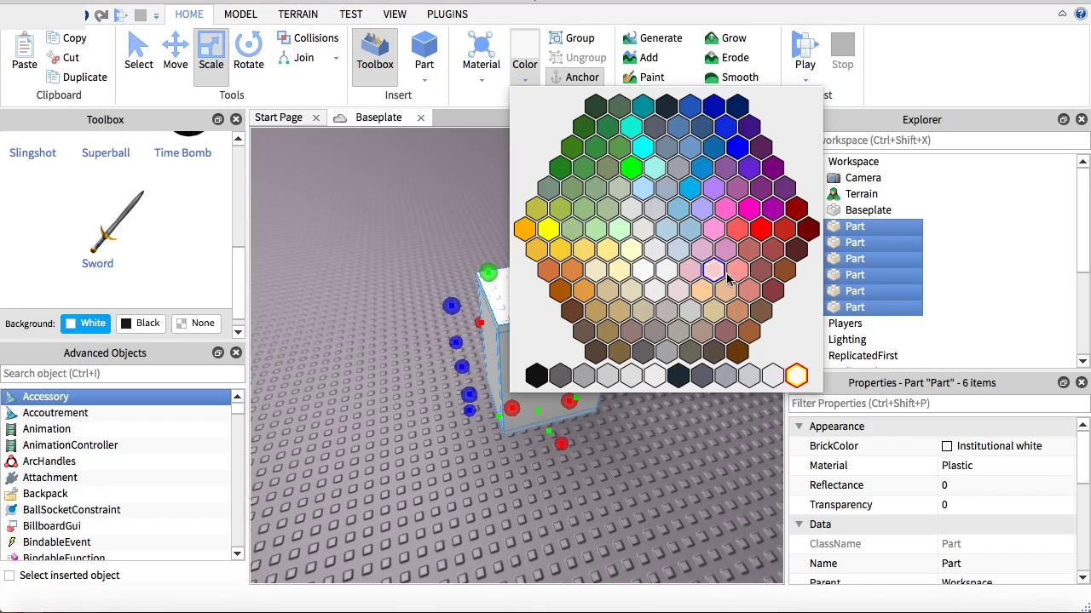
pyautogui.click(754, 236)
pyautogui.moveTo(670, 243); pyautogui.dragTo(669, 240, button='right')
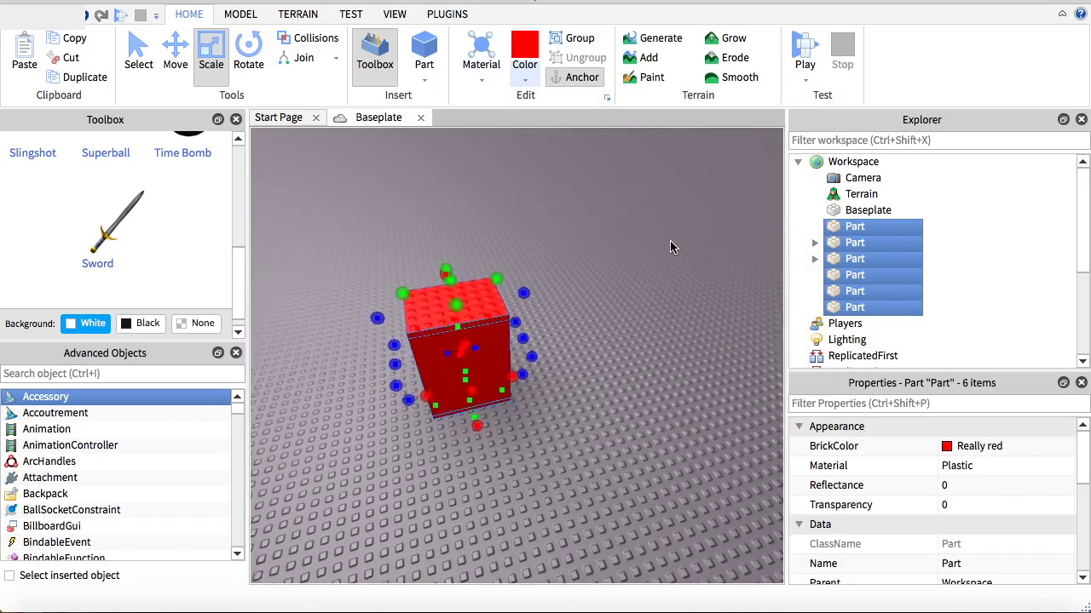
pyautogui.click(656, 278)
pyautogui.scroll(5, 656, 279)
pyautogui.scroll(-5, 655, 281)
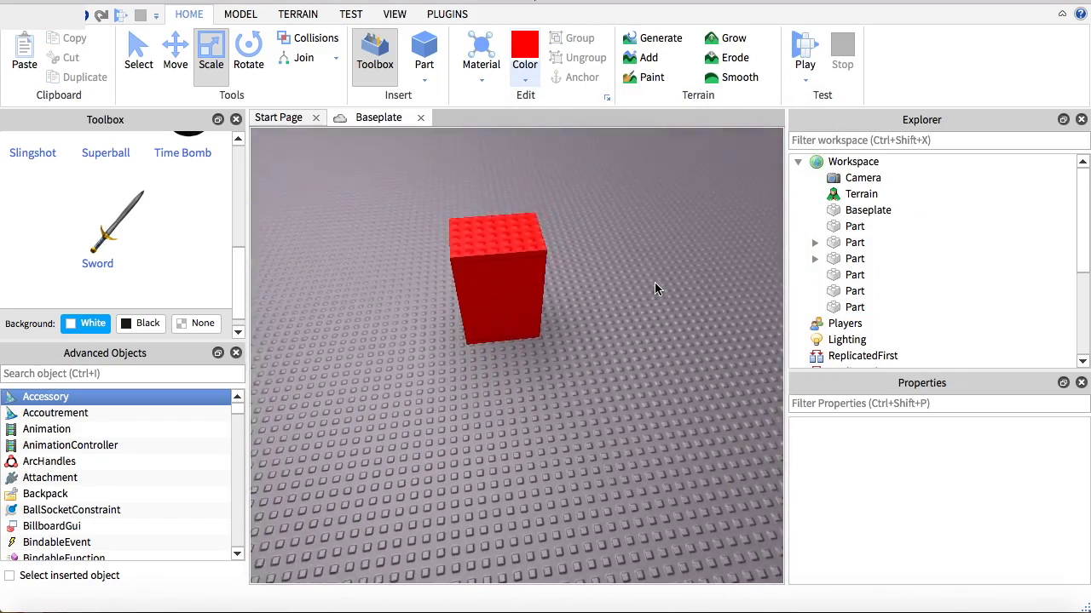
pyautogui.scroll(5, 655, 282)
pyautogui.scroll(-5, 654, 284)
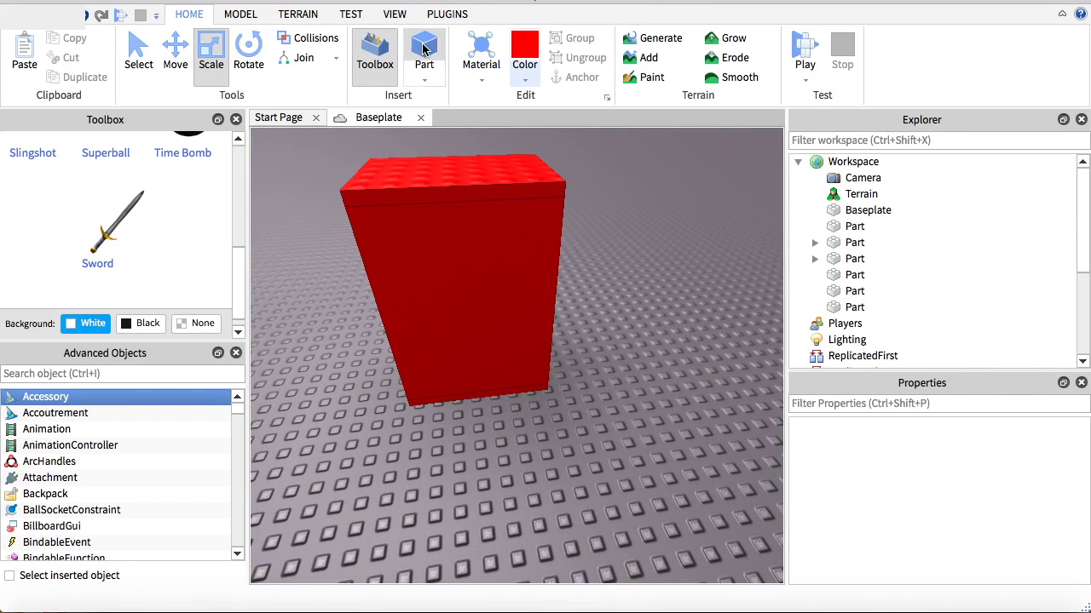
# Step: Insert a part on the box's front and flatten it into a thin band
pyautogui.click(424, 51)
pyautogui.moveTo(558, 160); pyautogui.dragTo(429, 362)
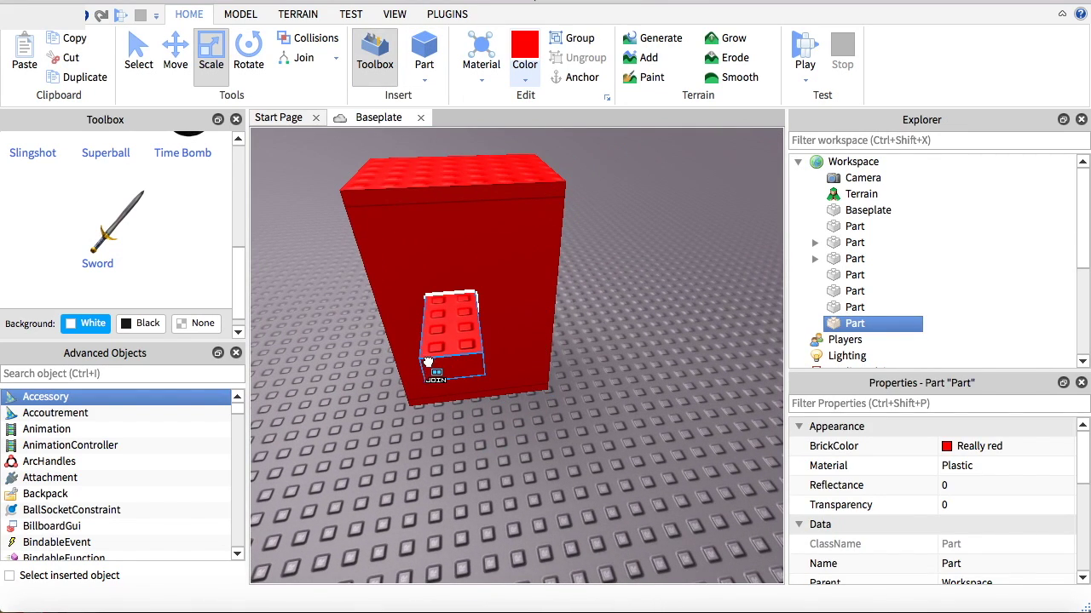
pyautogui.moveTo(388, 415); pyautogui.dragTo(409, 318)
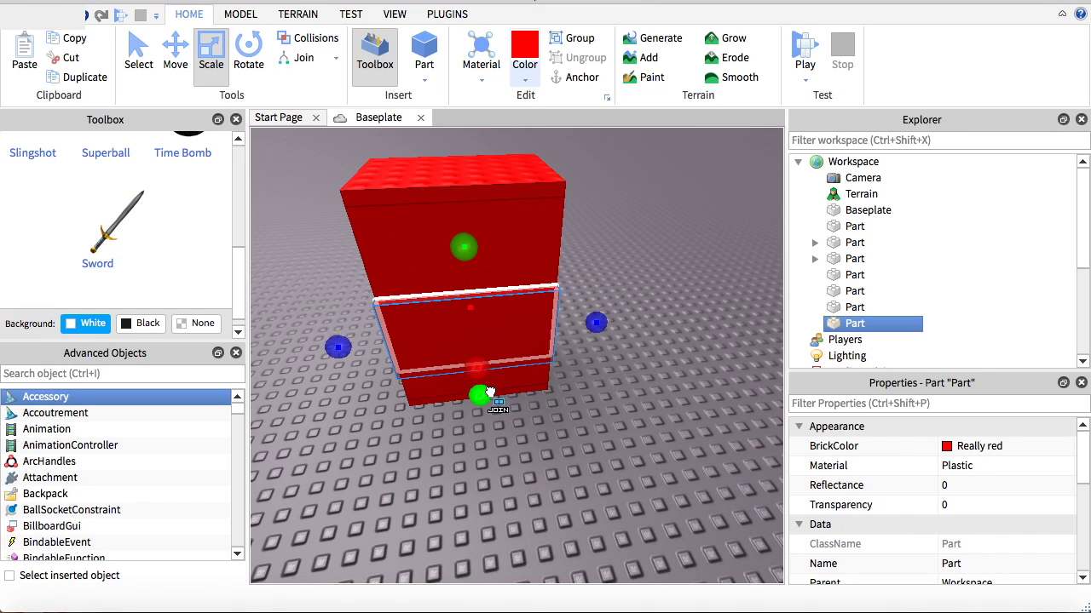
pyautogui.moveTo(476, 255); pyautogui.dragTo(479, 298)
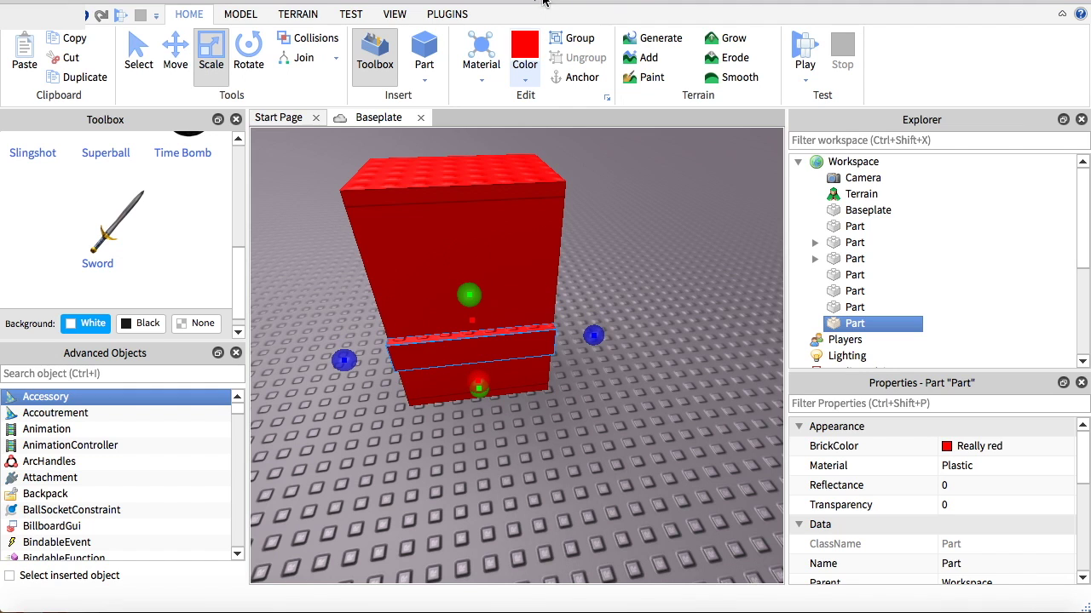
# Step: Color the band Institutional white so it reads as a stripe
pyautogui.click(525, 81)
pyautogui.click(795, 375)
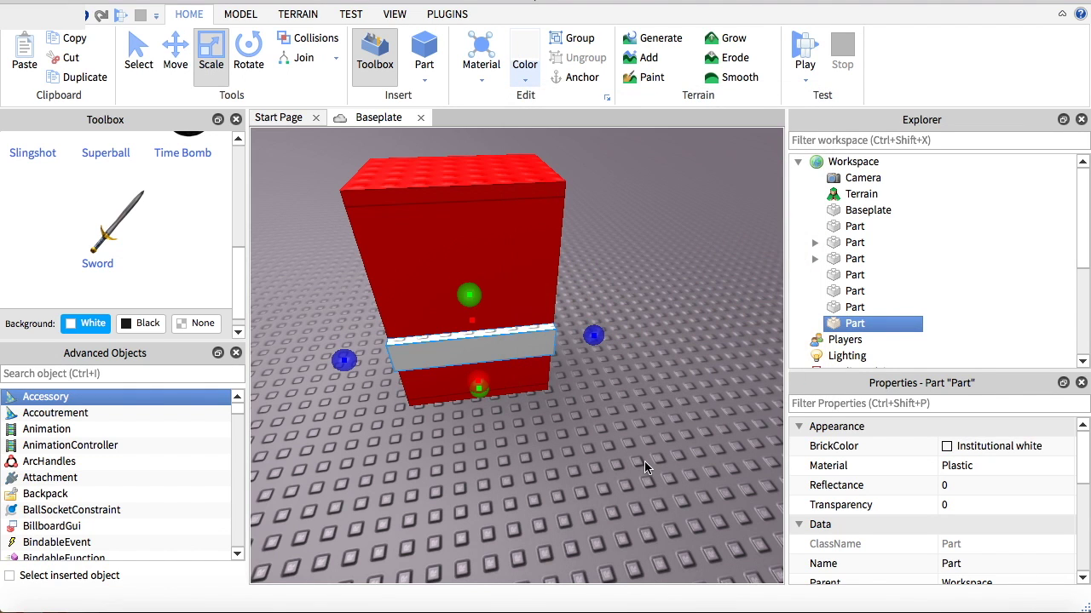
pyautogui.scroll(3, 641, 457)
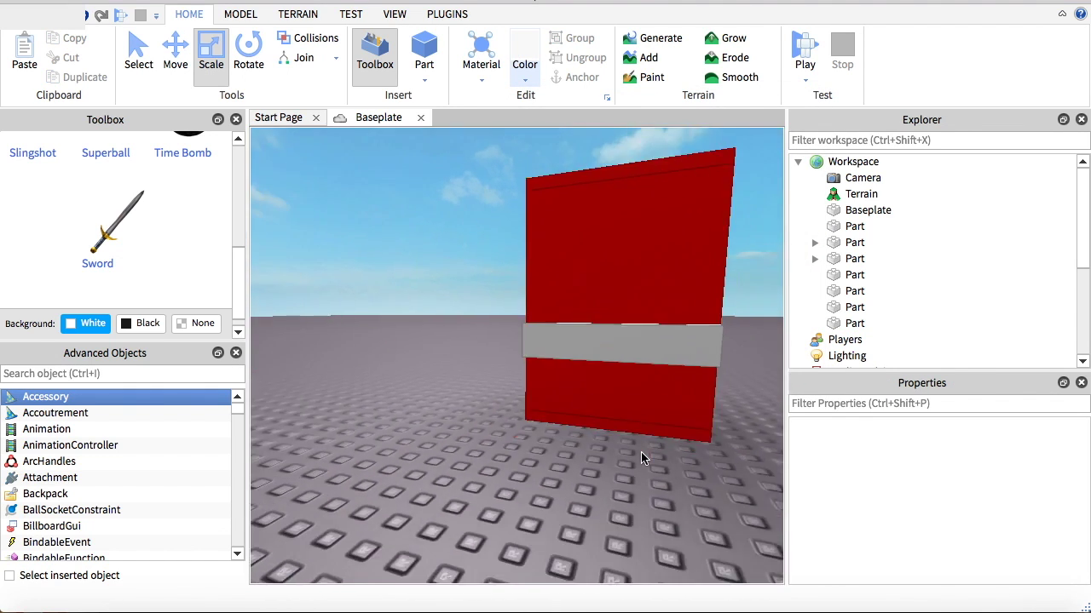
pyautogui.scroll(-3, 641, 458)
pyautogui.scroll(-2, 640, 457)
pyautogui.scroll(3, 641, 458)
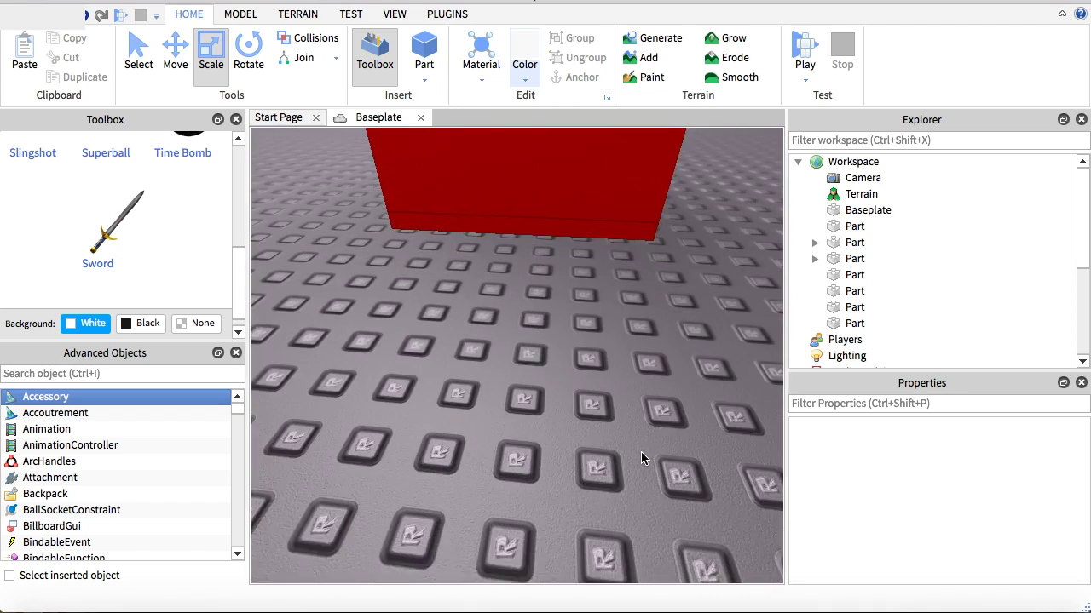
pyautogui.scroll(-1, 640, 459)
pyautogui.click(485, 253)
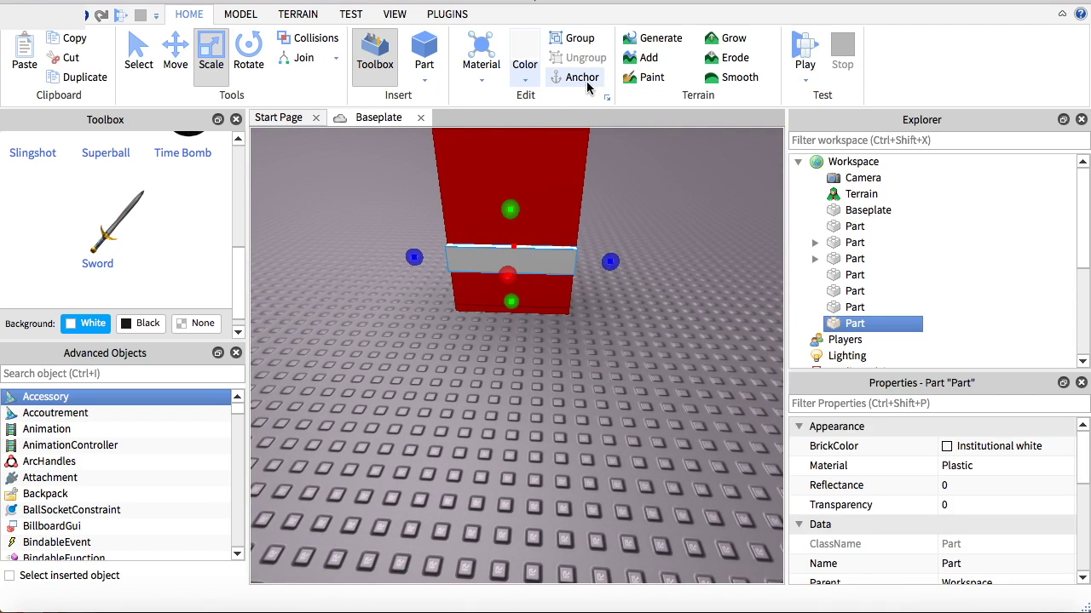
pyautogui.click(651, 158)
pyautogui.scroll(-3, 651, 159)
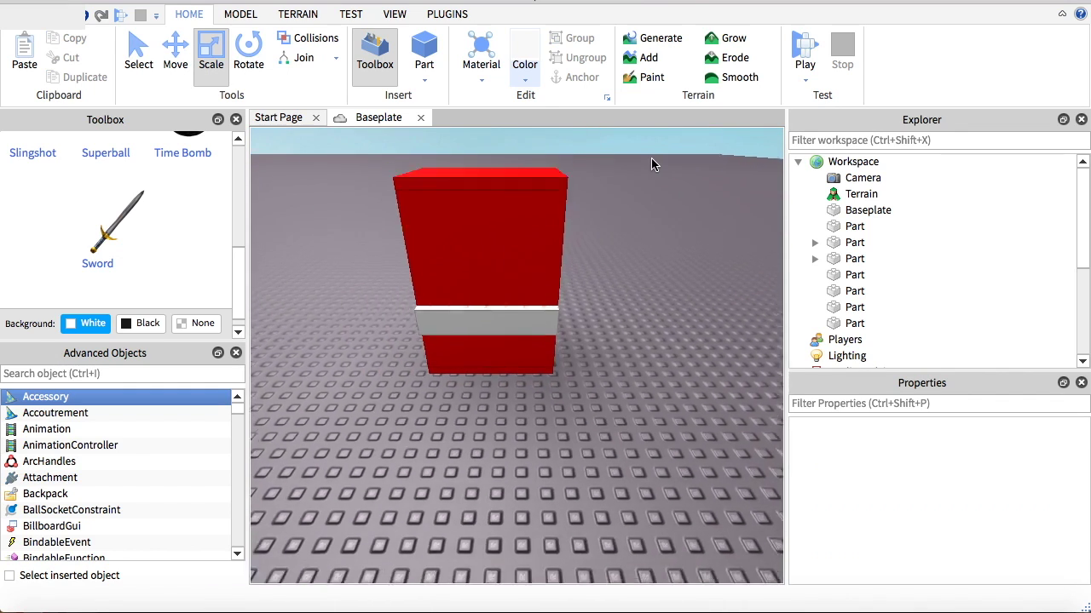
pyautogui.scroll(-2, 522, 154)
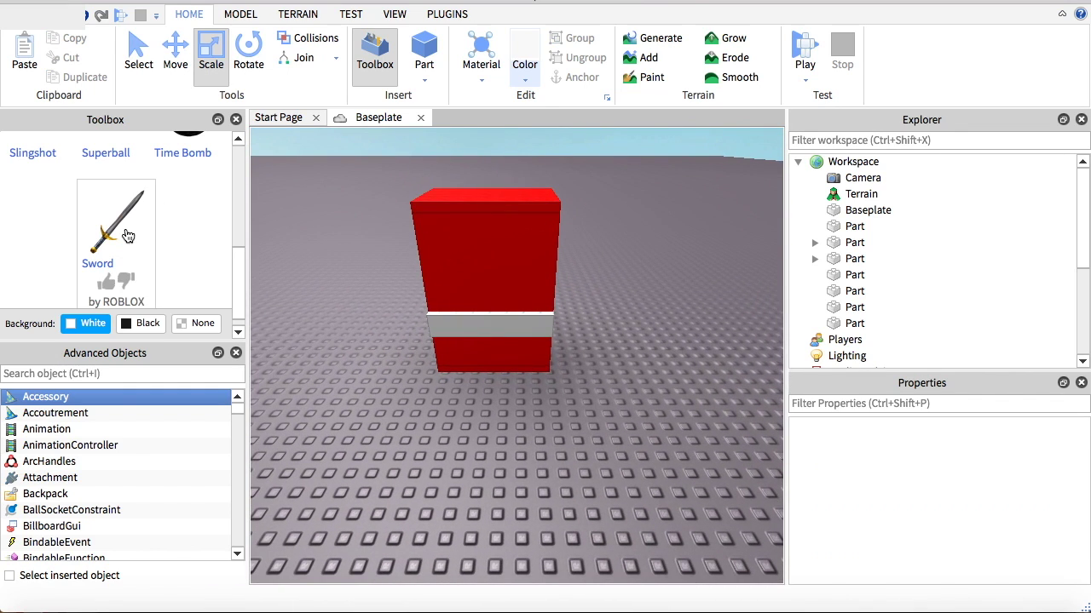
# Step: Find the Sword in the Toolbox's ROBLOX Weapons set and pick it
pyautogui.scroll(5, 126, 235)
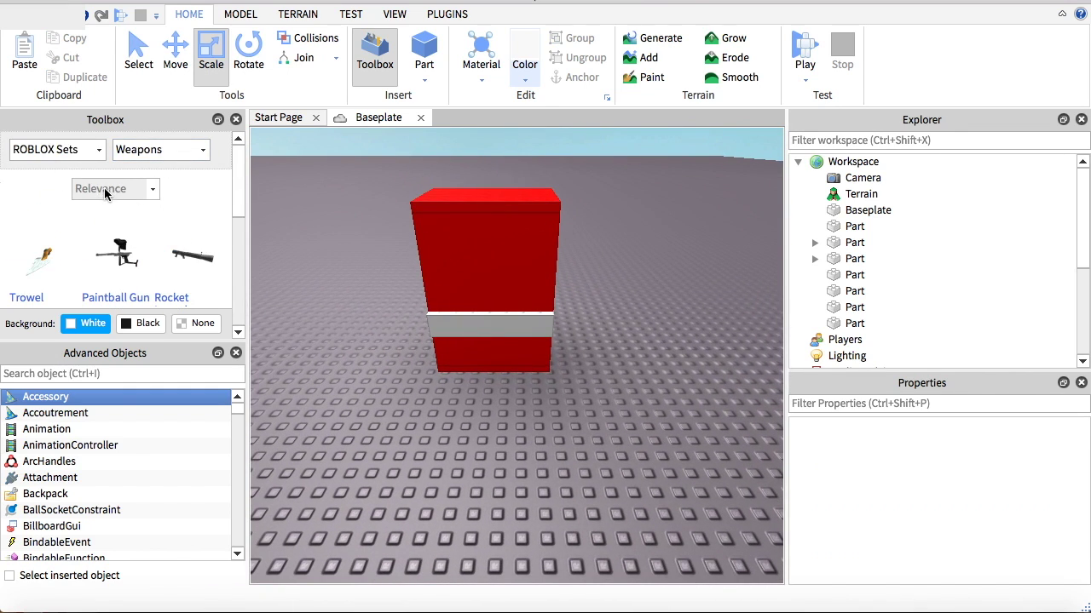
pyautogui.scroll(-3, 145, 201)
pyautogui.scroll(-1, 161, 222)
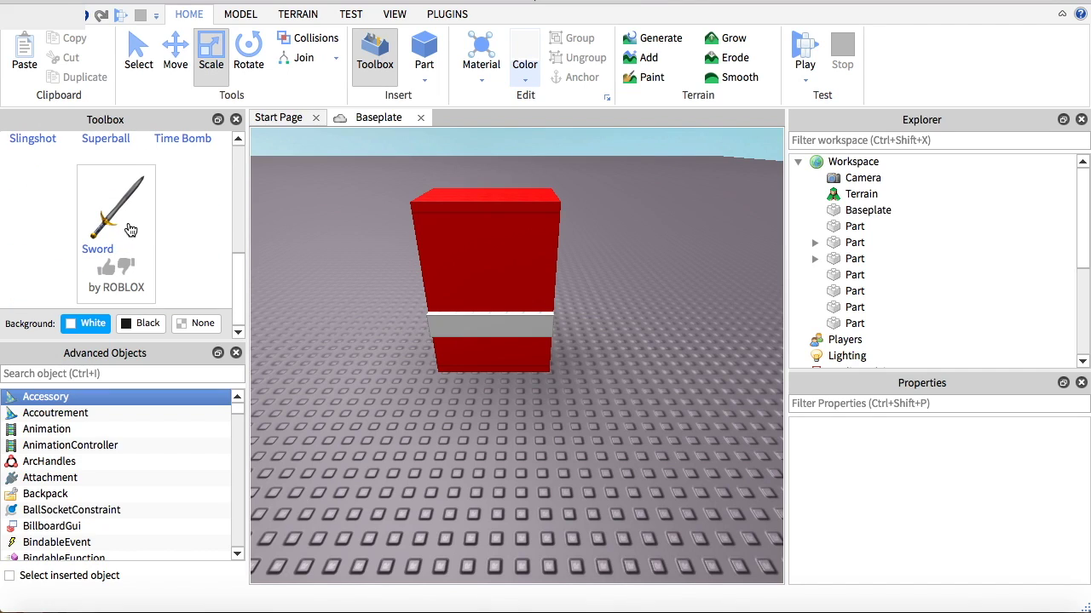
pyautogui.scroll(4, 129, 230)
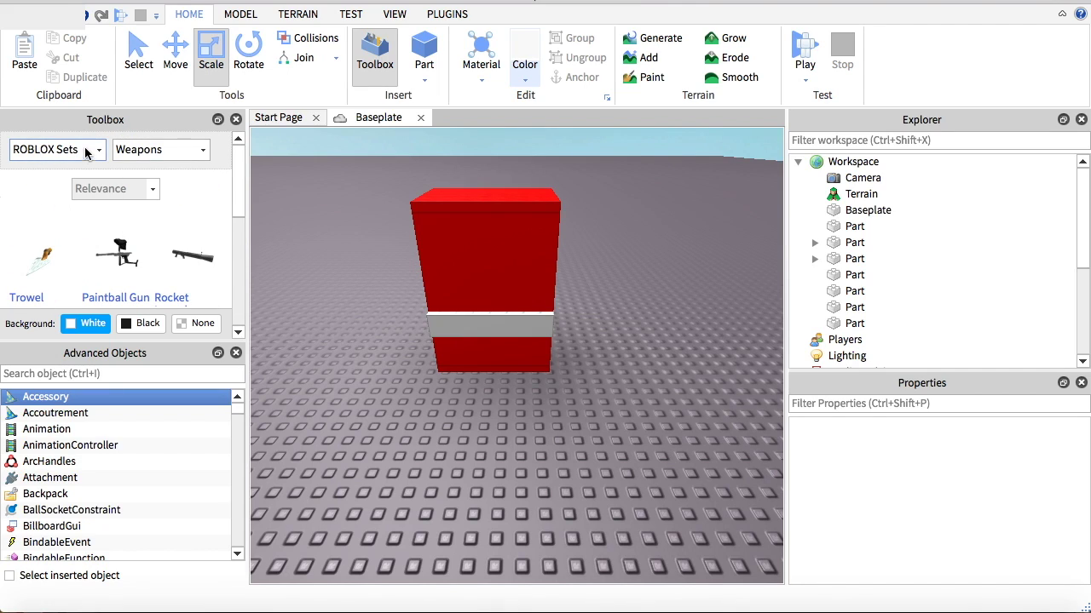
pyautogui.scroll(-3, 119, 162)
pyautogui.scroll(-1, 98, 213)
pyautogui.scroll(4, 85, 196)
pyautogui.scroll(-3, 125, 208)
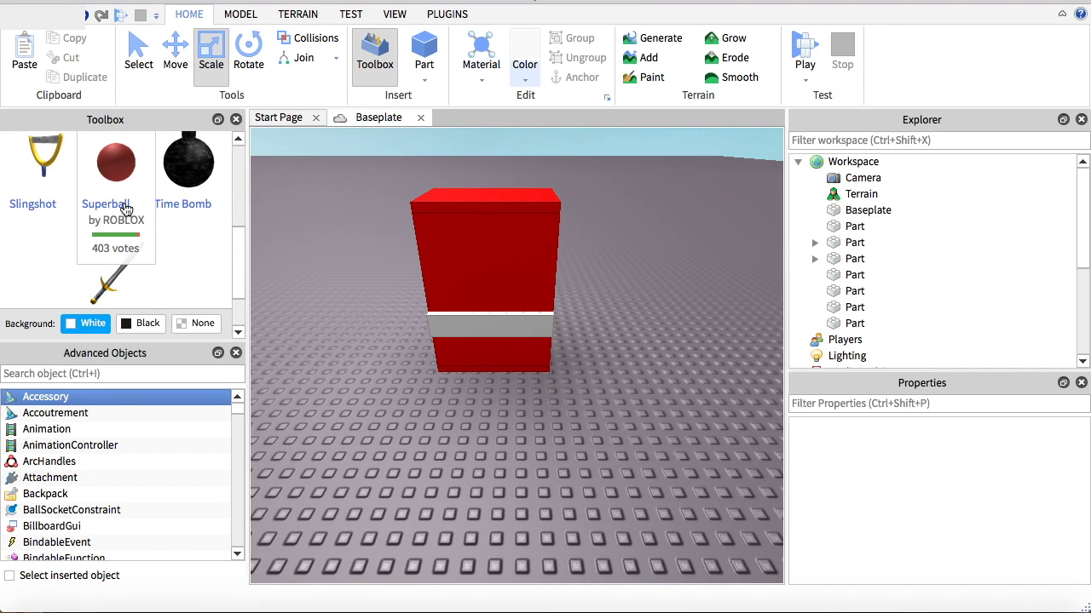
pyautogui.scroll(3, 126, 208)
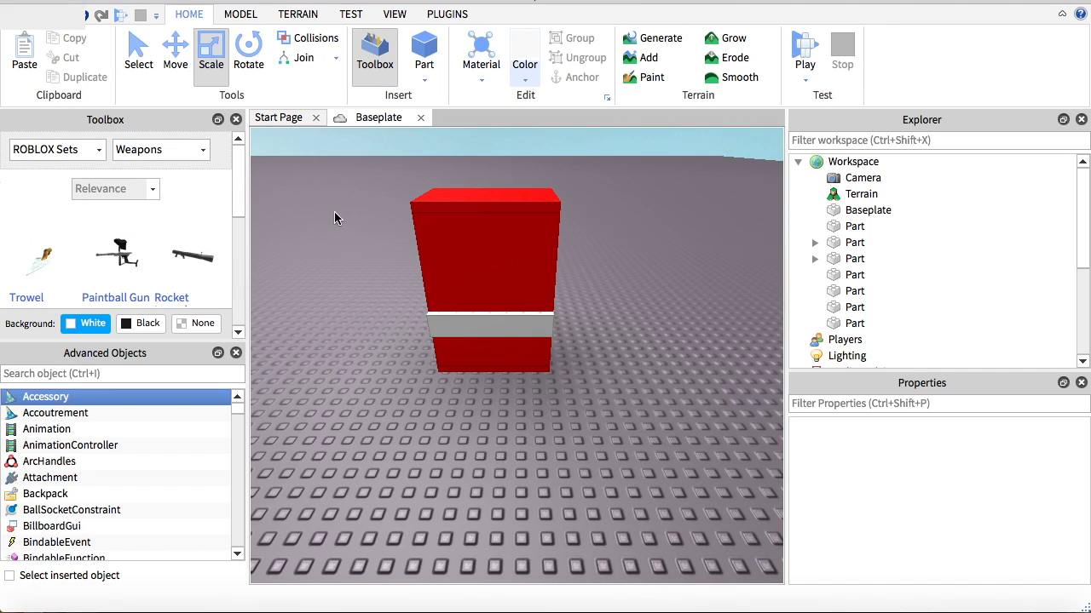
pyautogui.scroll(-3, 97, 245)
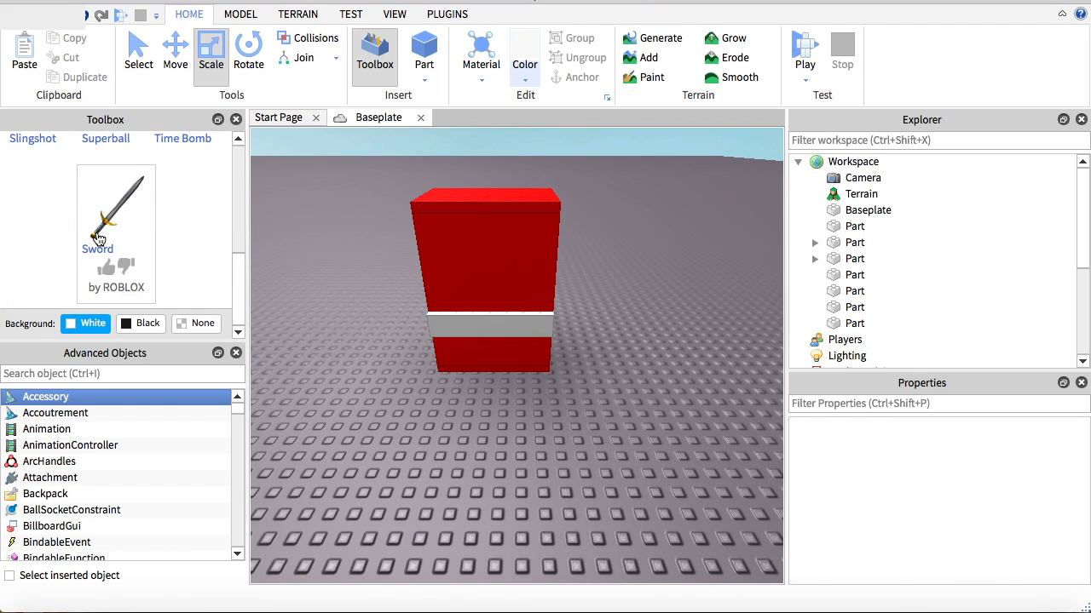
pyautogui.click(100, 232)
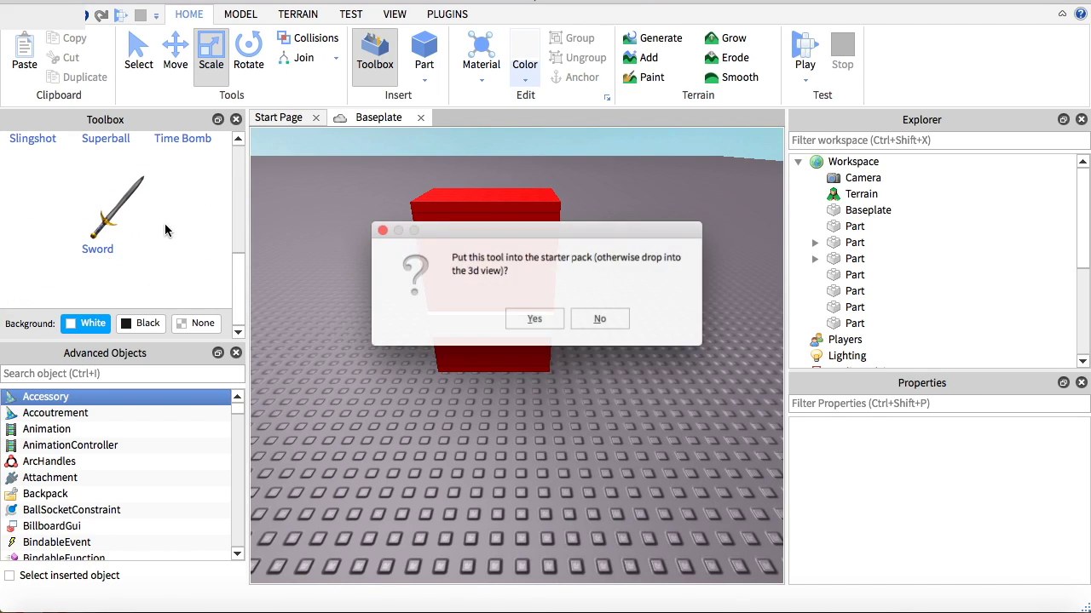
# Step: Decline the starter pack so the ClassicSword lands in the red box, then inspect it
pyautogui.click(606, 321)
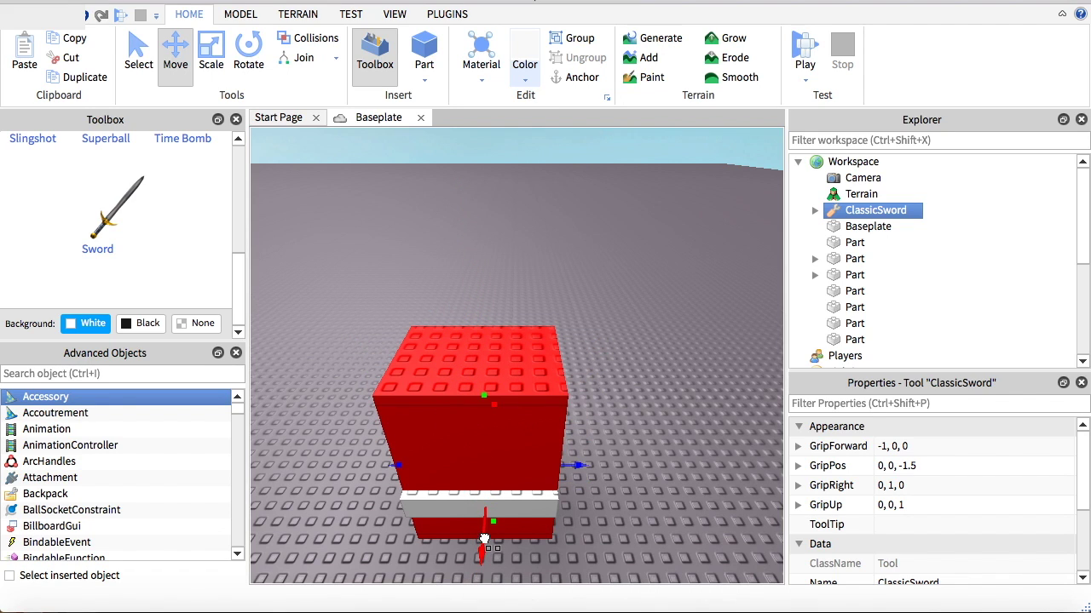
pyautogui.scroll(5, 536, 463)
pyautogui.scroll(3, 536, 463)
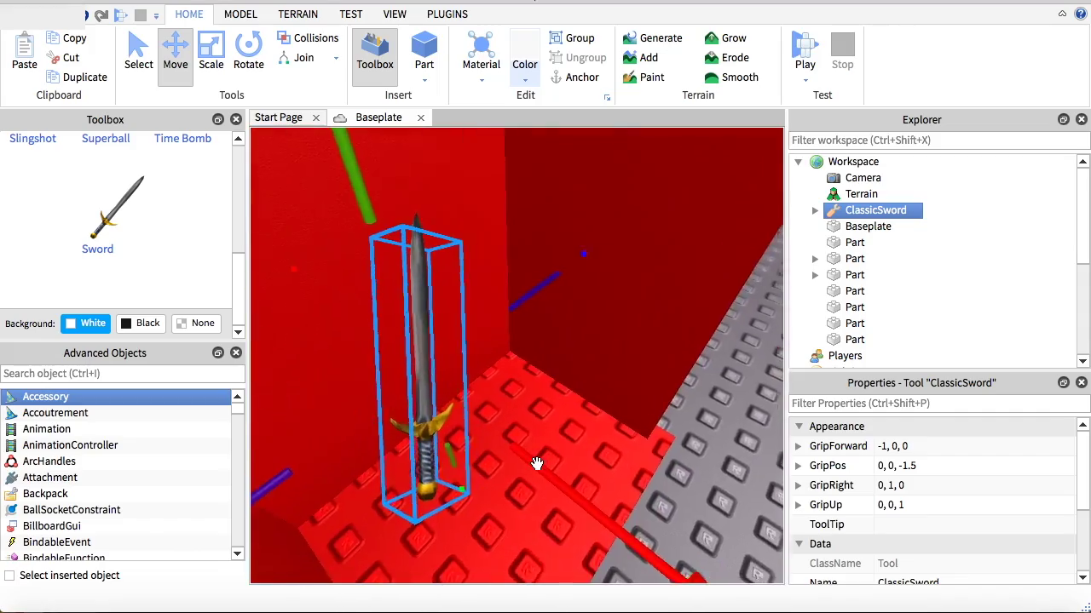
pyautogui.scroll(-3, 536, 462)
pyautogui.scroll(-2, 536, 463)
pyautogui.scroll(4, 536, 463)
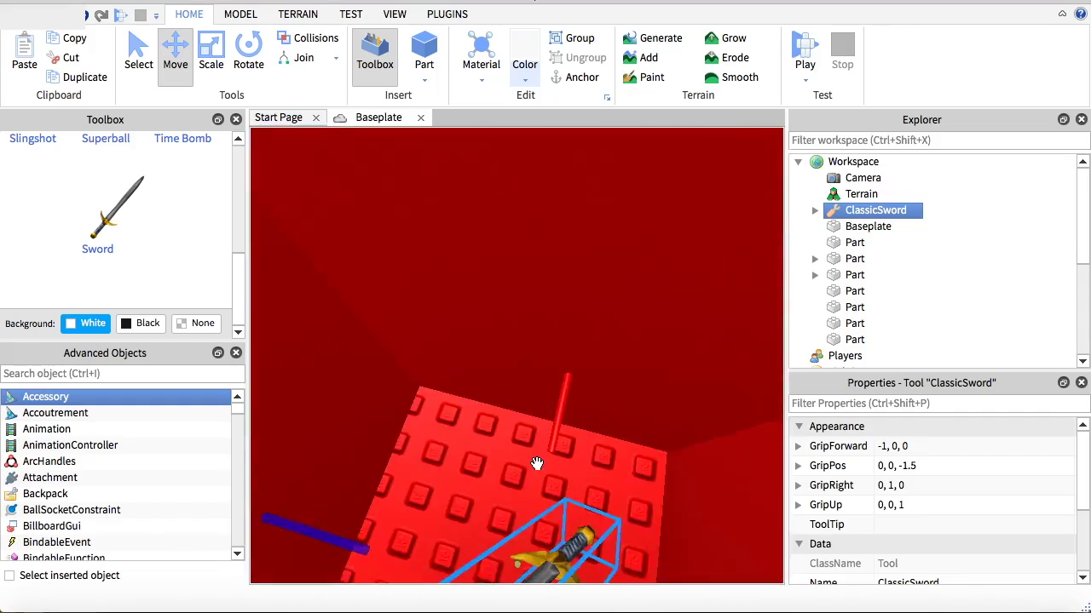
pyautogui.scroll(2, 536, 463)
pyautogui.scroll(-3, 536, 464)
pyautogui.moveTo(536, 464)
pyautogui.mouseDown(button='right')
pyautogui.moveTo(538, 423)
pyautogui.moveTo(491, 251)
pyautogui.mouseUp(button='right')
pyautogui.scroll(2, 538, 424)
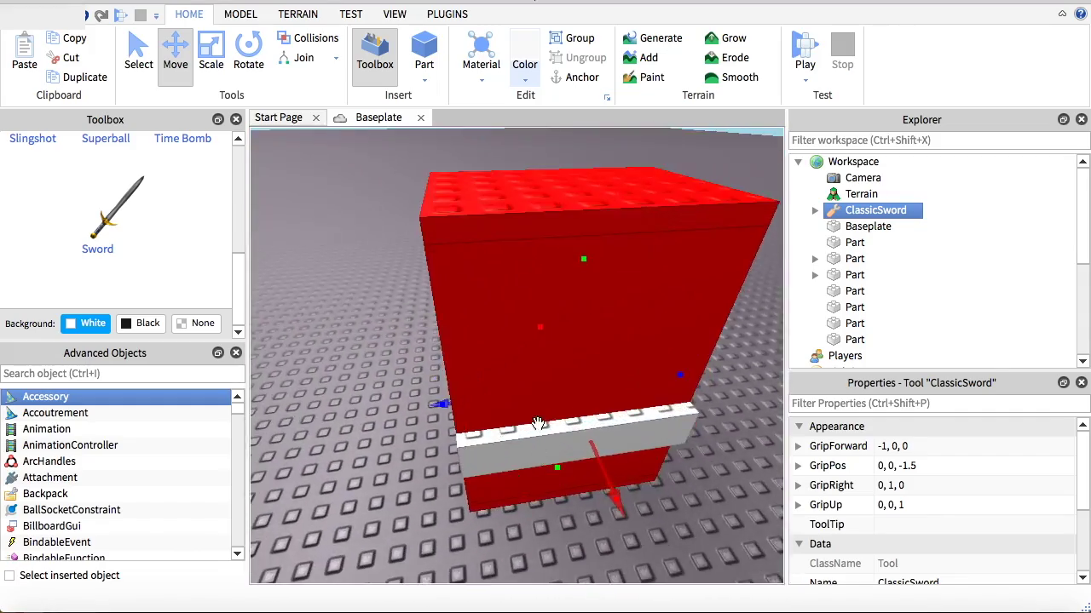
pyautogui.scroll(-3, 538, 423)
pyautogui.scroll(3, 491, 251)
pyautogui.scroll(-3, 492, 252)
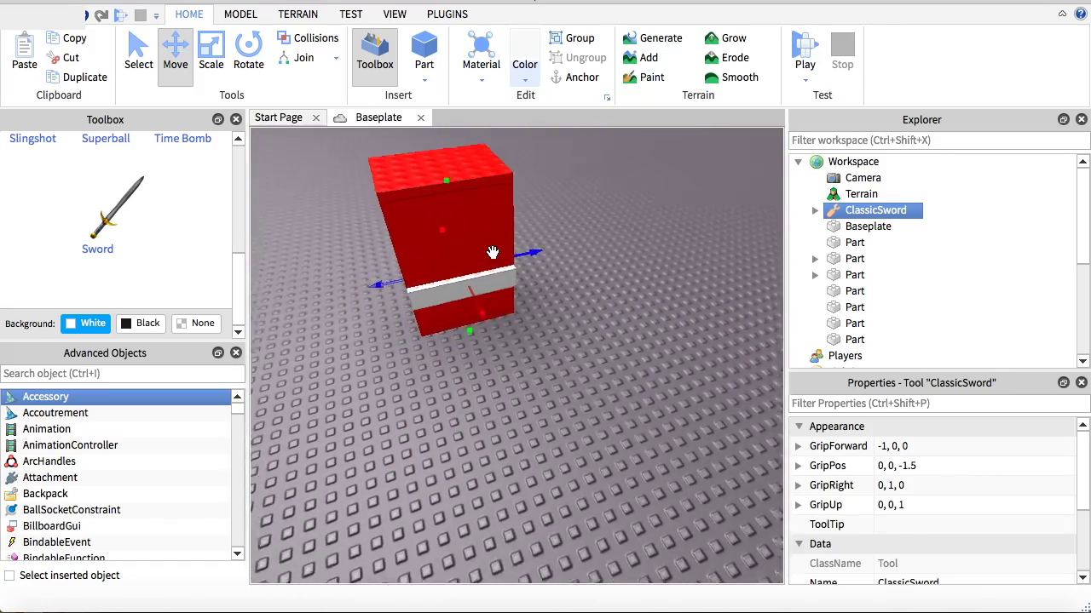
pyautogui.scroll(3, 492, 252)
pyautogui.scroll(-4, 491, 252)
pyautogui.scroll(3, 492, 252)
pyautogui.scroll(-3, 492, 255)
pyautogui.scroll(2, 492, 258)
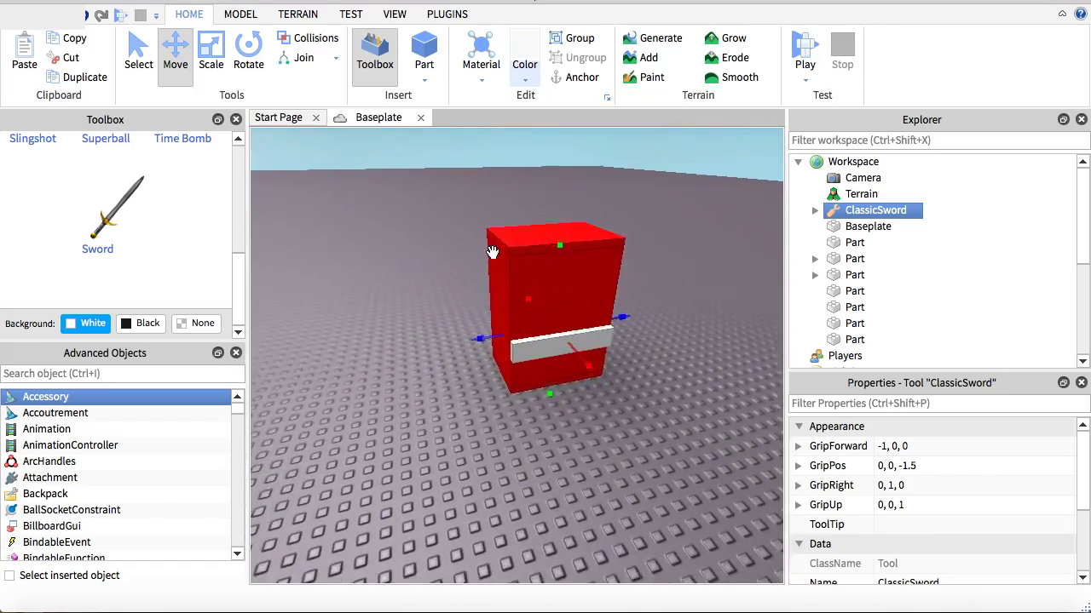
pyautogui.scroll(-2, 596, 290)
# Step: In Explorer, drag ClassicSword under the white stripe Part
pyautogui.click(658, 303)
pyautogui.scroll(2, 658, 302)
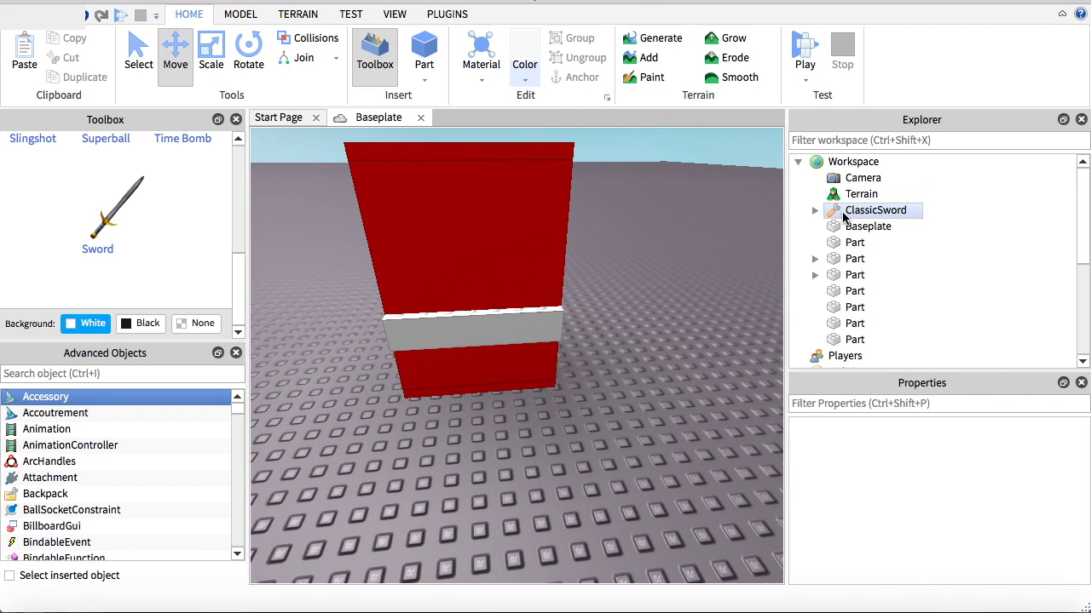
pyautogui.click(839, 213)
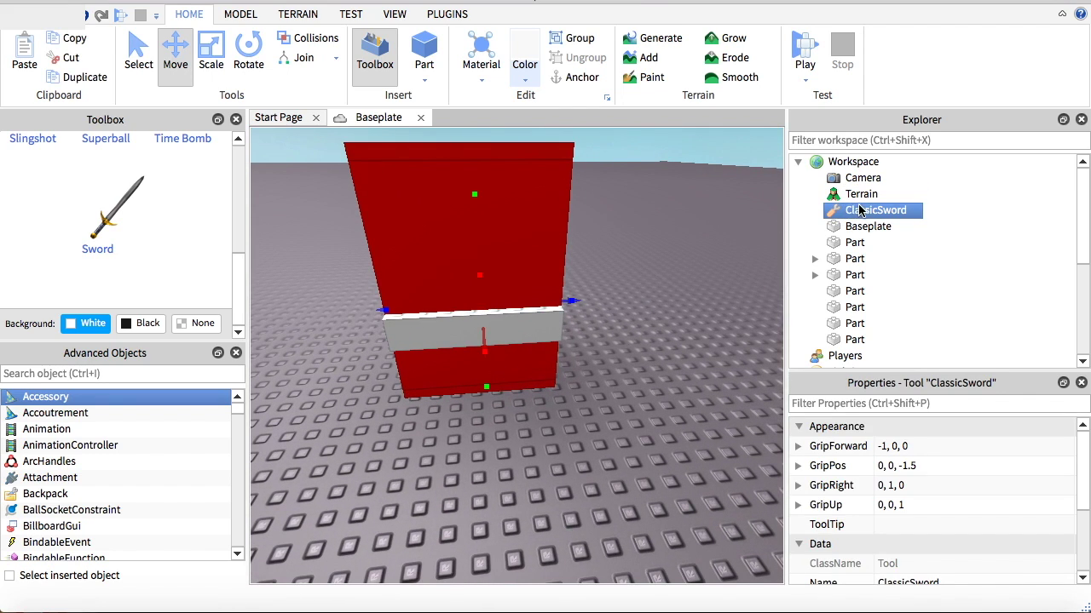
pyautogui.moveTo(880, 208); pyautogui.dragTo(877, 200)
pyautogui.scroll(-2, 877, 202)
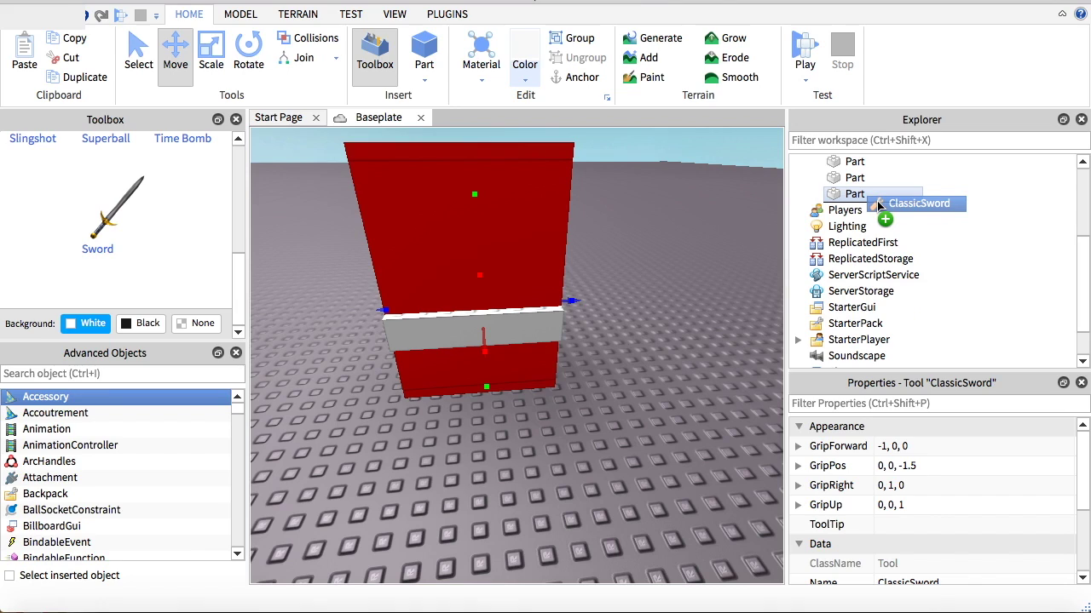
pyautogui.scroll(1, 876, 209)
pyautogui.moveTo(877, 200); pyautogui.dragTo(866, 162)
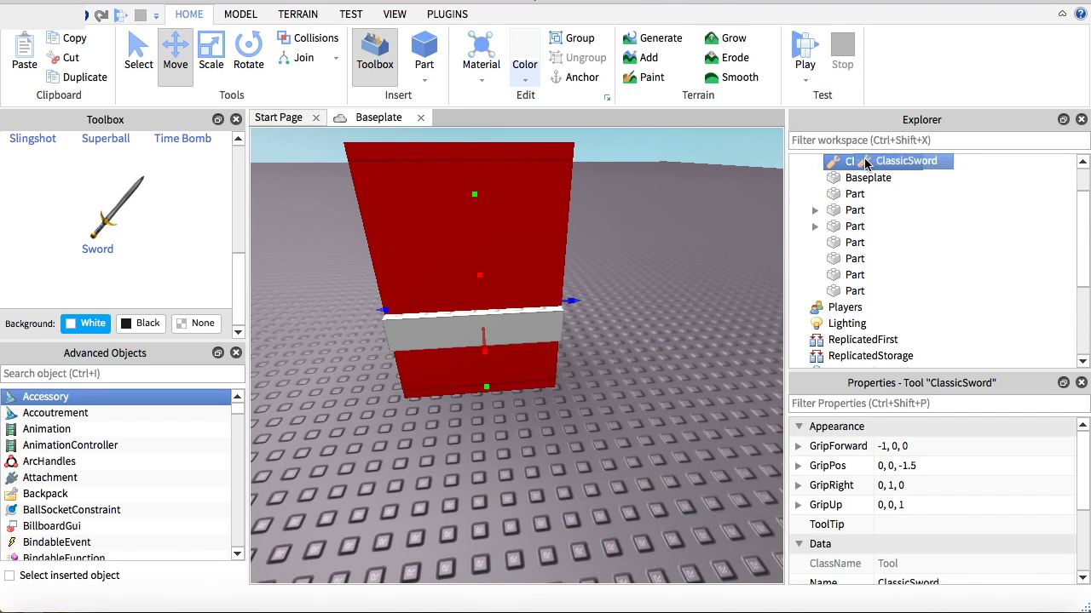
pyautogui.click(544, 322)
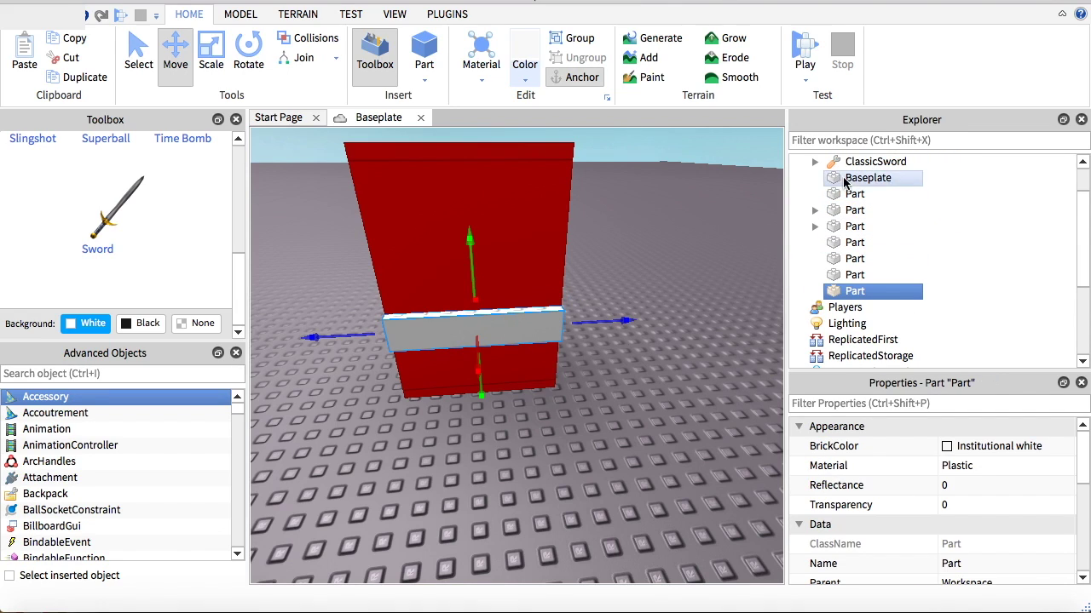
pyautogui.click(842, 164)
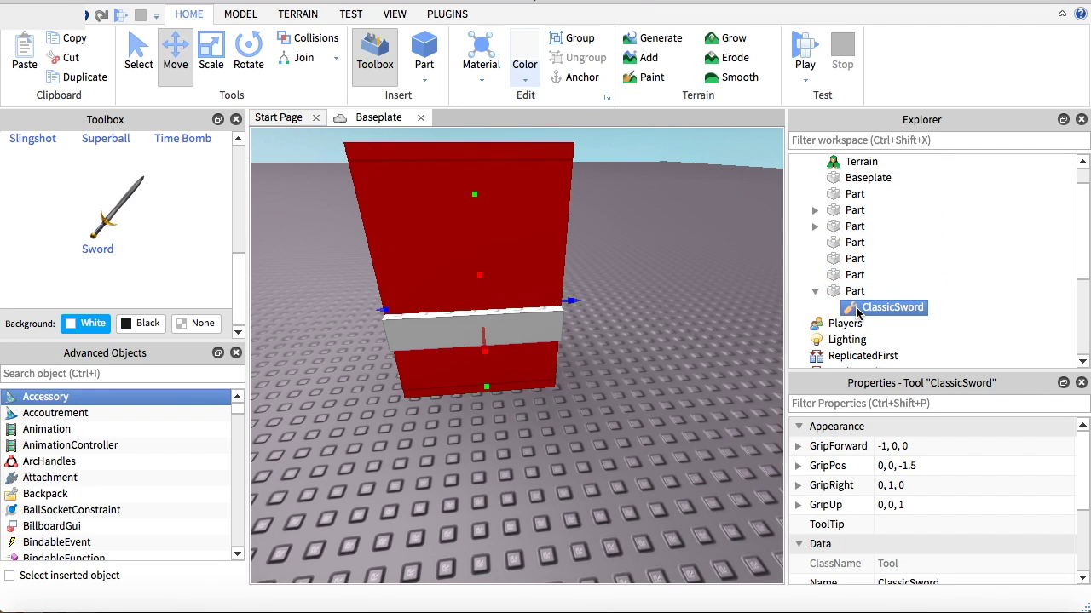
# Step: Add a Script under ClassicSword containing the pasted sword-giver code
pyautogui.rightClick(857, 314)
pyautogui.moveTo(920, 282)
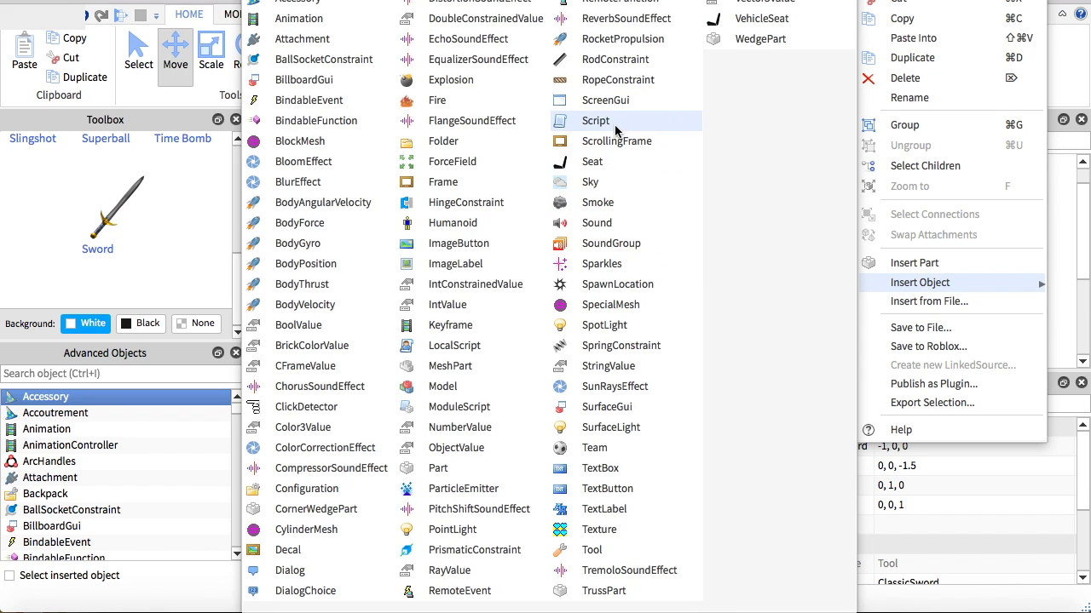
pyautogui.click(613, 120)
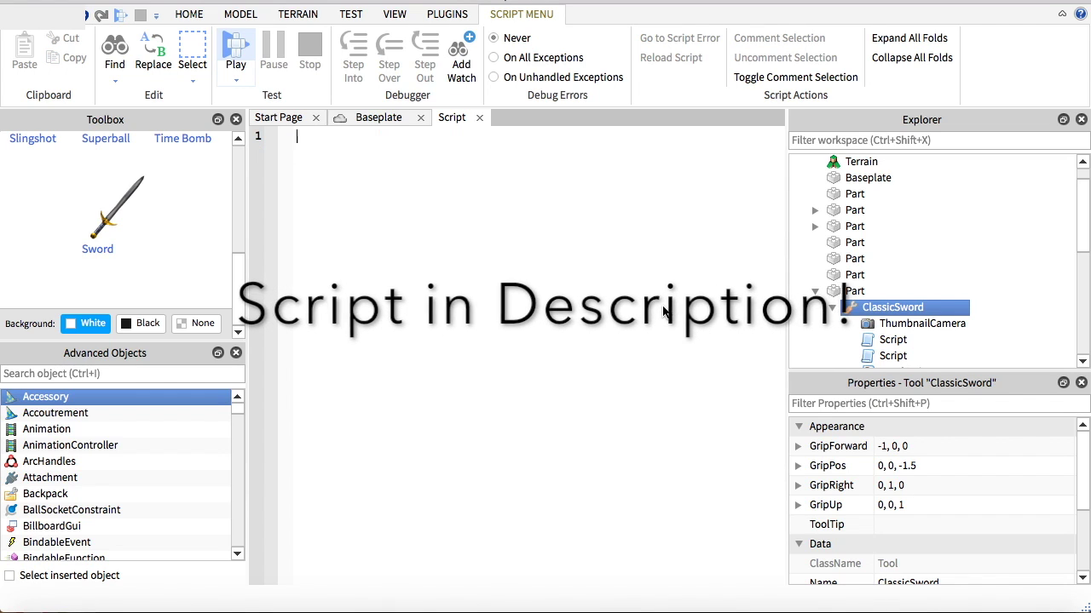
pyautogui.hotkey('ctrl', 'v')
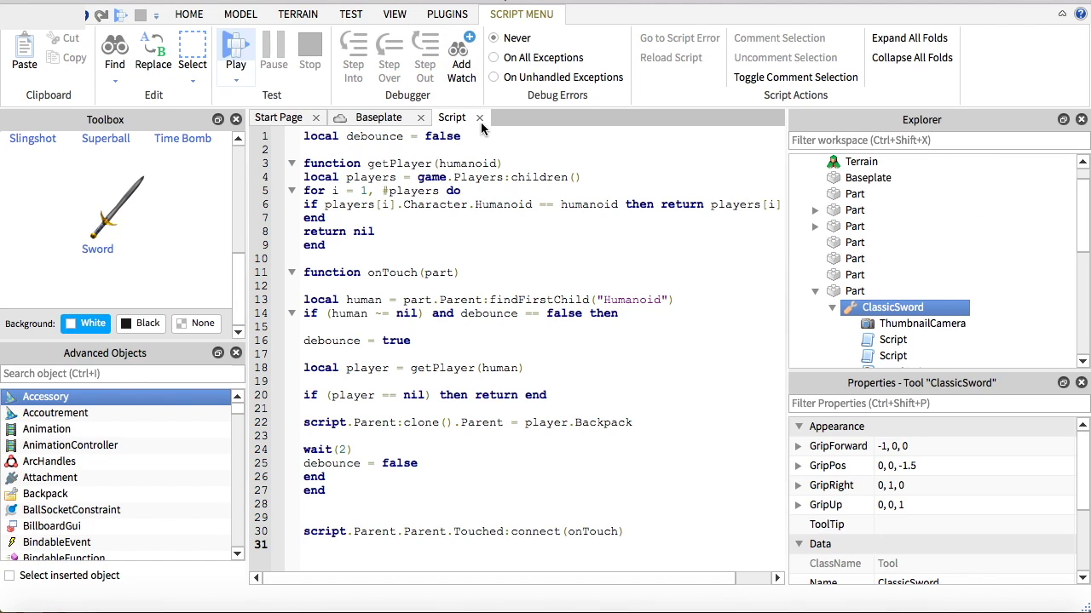
pyautogui.click(479, 118)
pyautogui.click(798, 45)
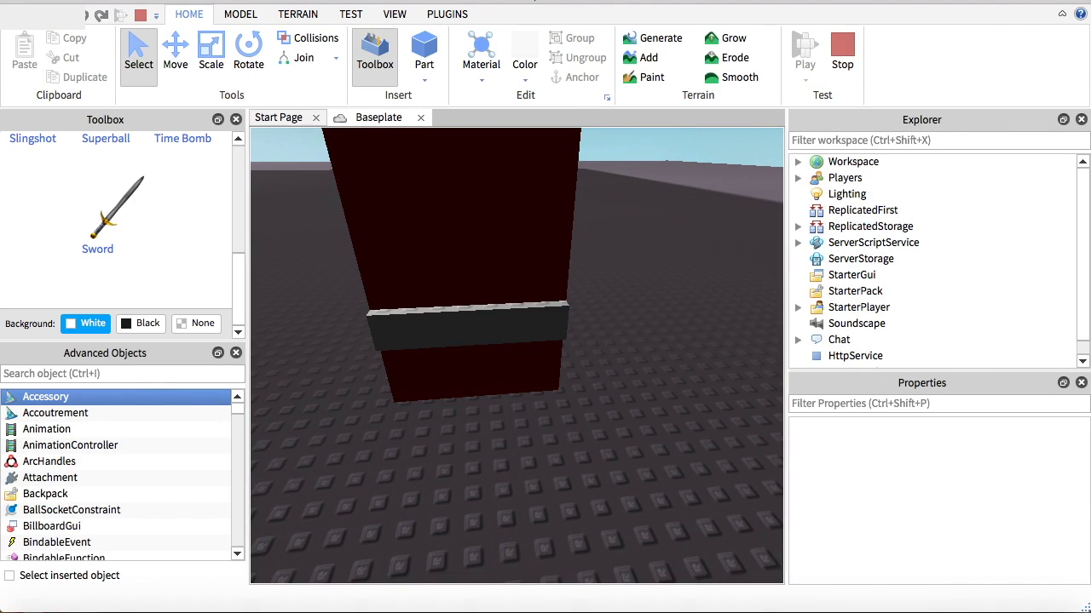
# Step: Walk the character into the white stripe to collect and equip a first sword
pyautogui.press('w')
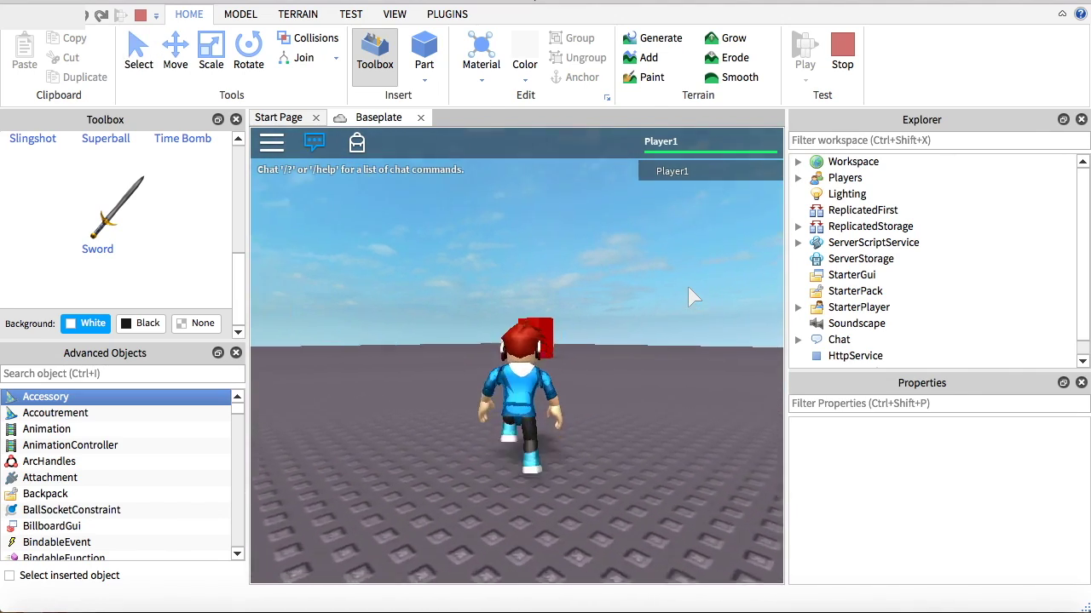
pyautogui.press('d')
pyautogui.press('a')
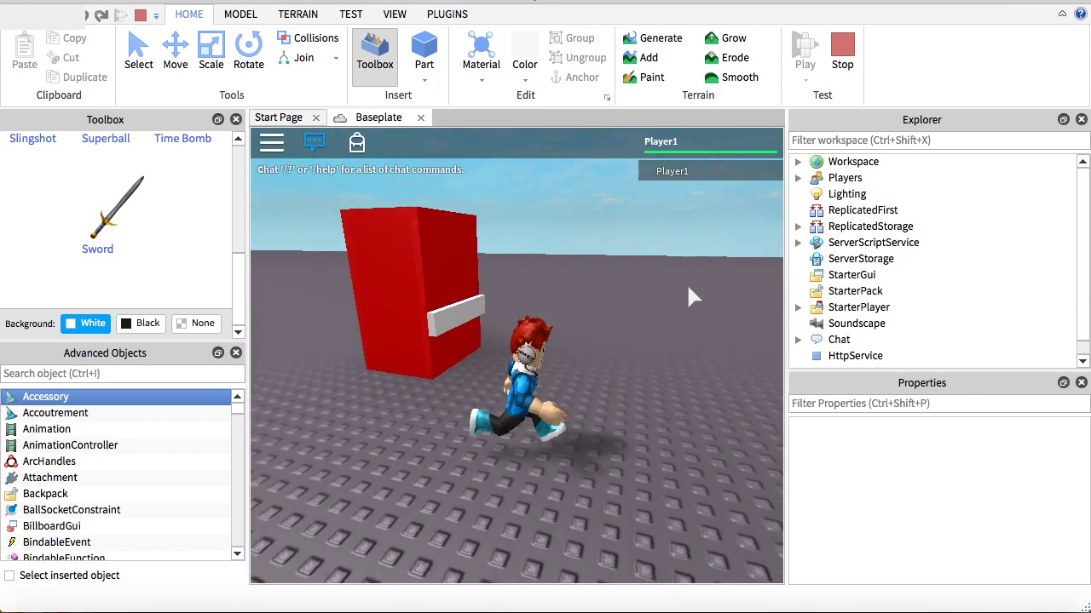
pyautogui.press('s')
pyautogui.press('1')
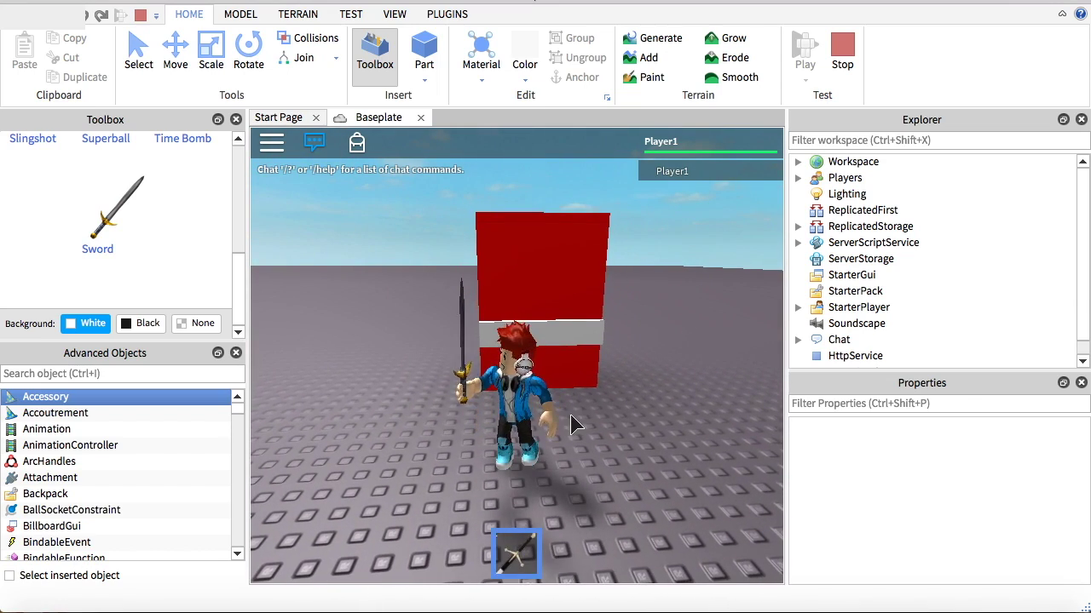
# Step: Run back and touch the stripe again for a second sword, then swing it
pyautogui.press('s')
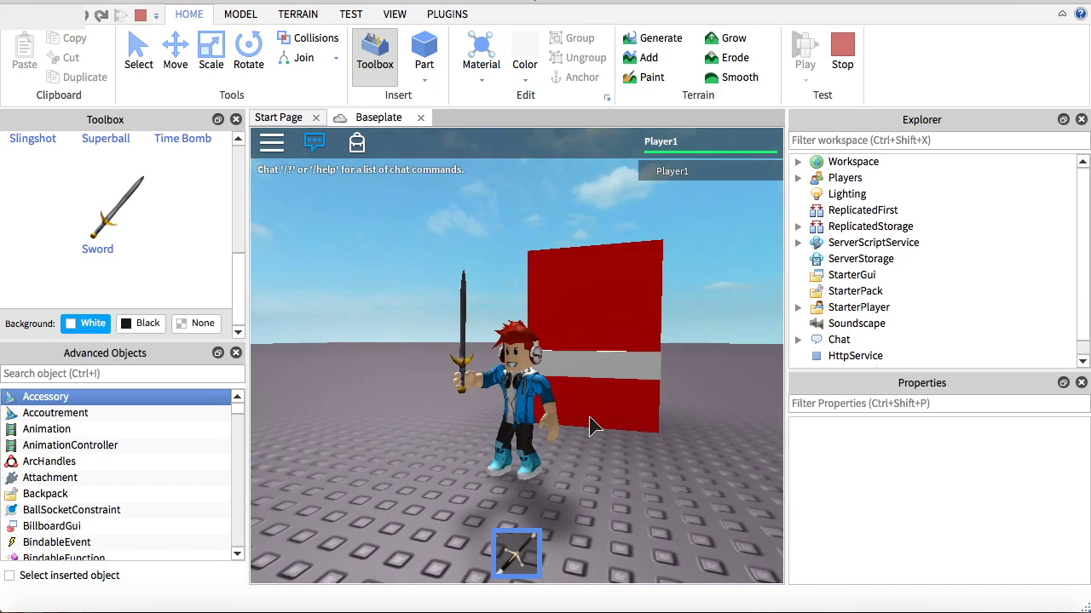
pyautogui.press('d')
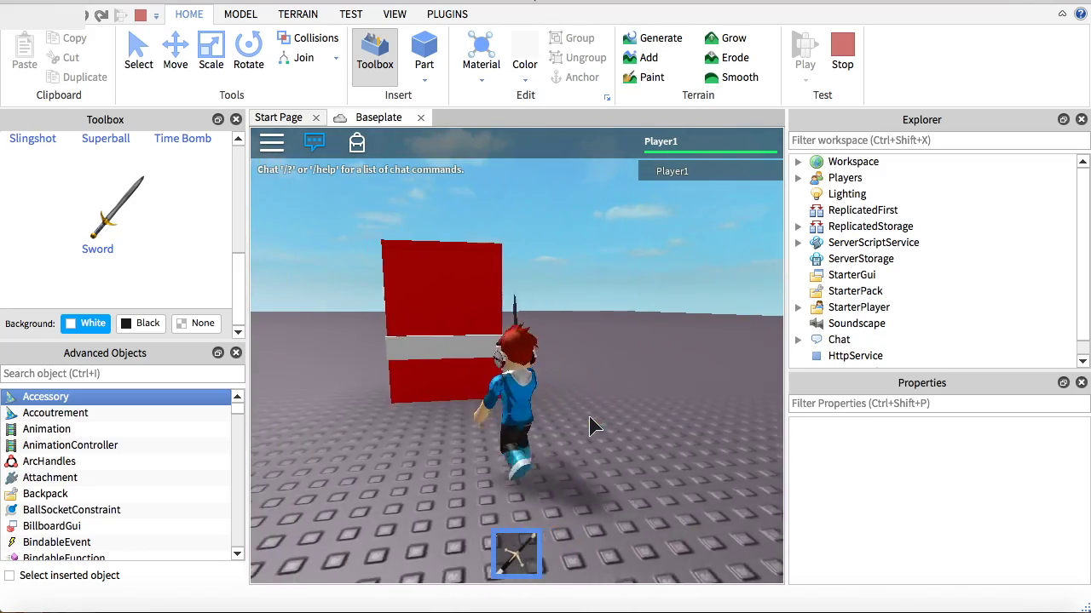
pyautogui.press('a')
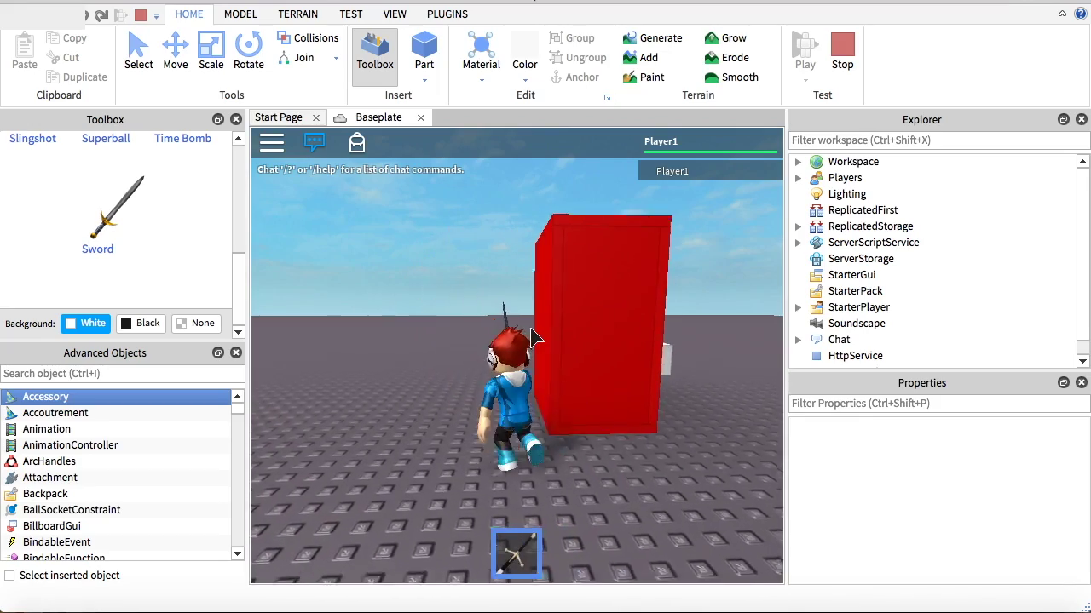
pyautogui.press('s')
pyautogui.press('w')
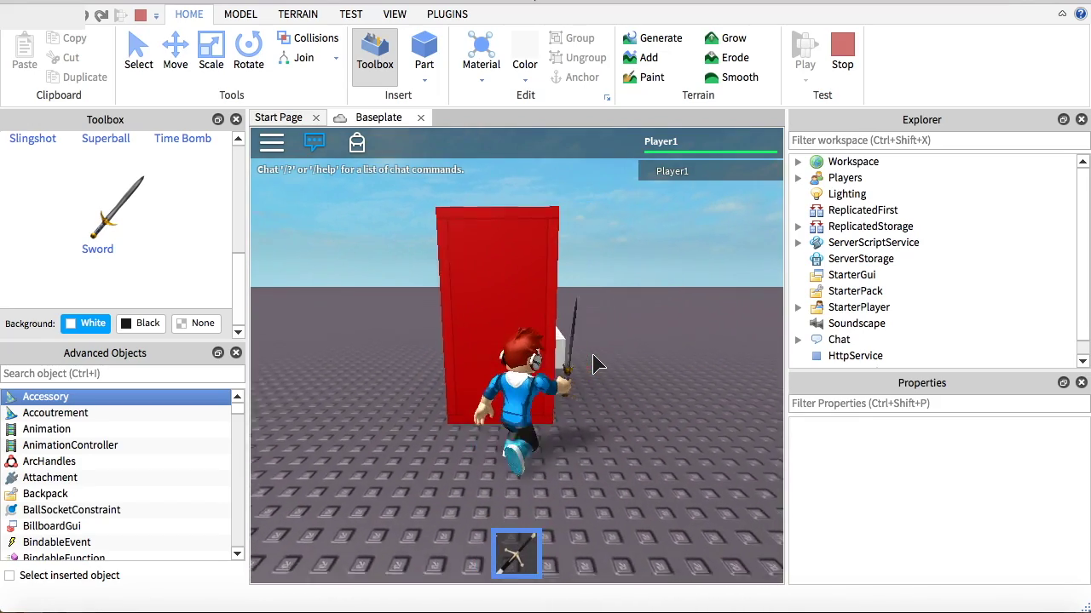
pyautogui.press('s')
pyautogui.press('w')
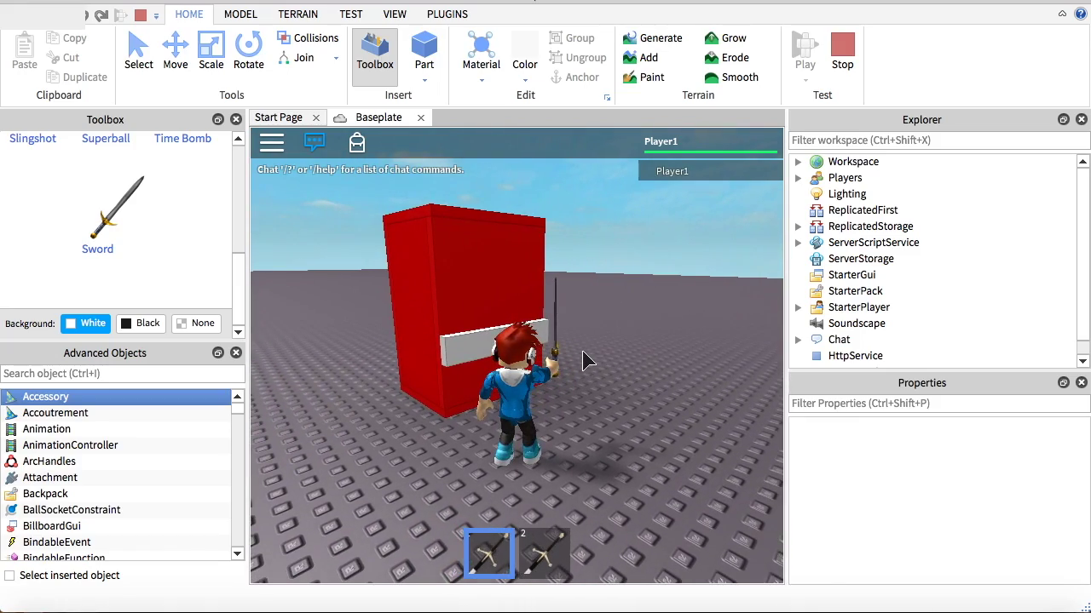
pyautogui.click(591, 354)
# Step: Touch the stripe once more for a third sword, then put the sword away
pyautogui.press('w')
pyautogui.press('a')
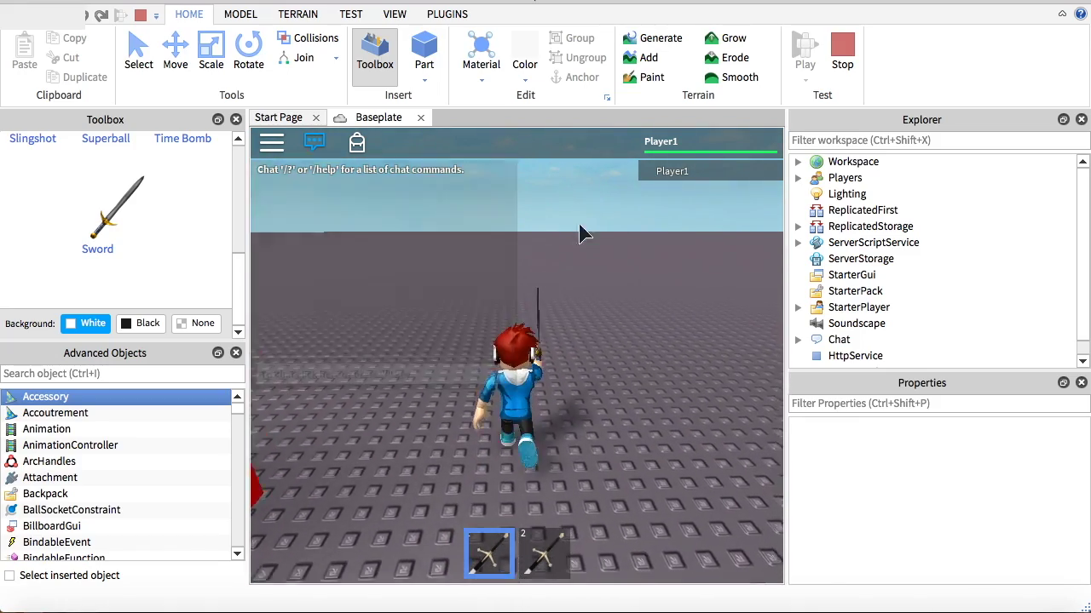
pyautogui.press('w')
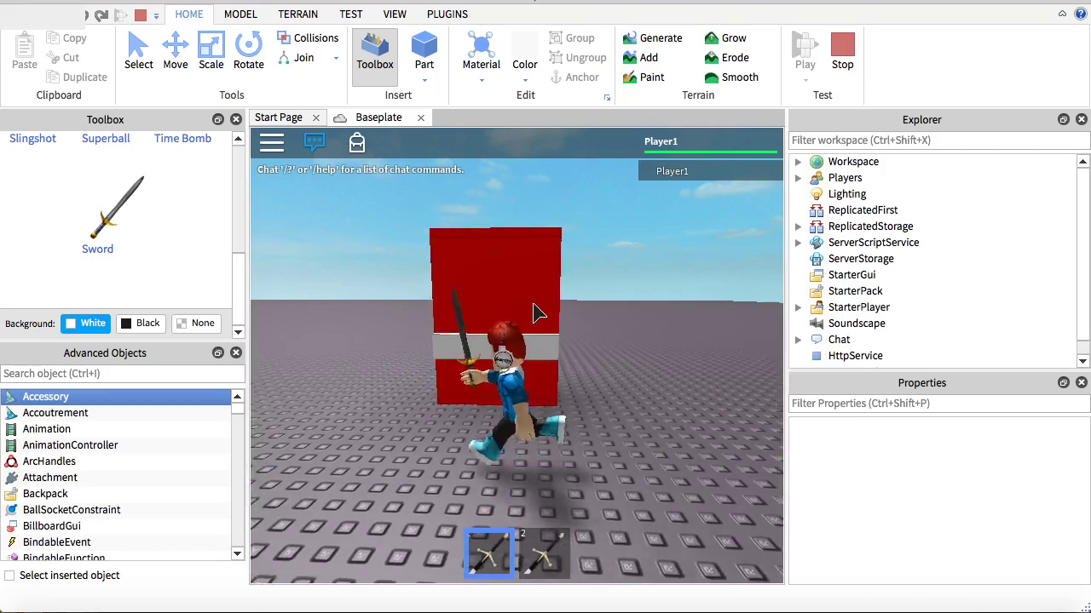
pyautogui.press('s')
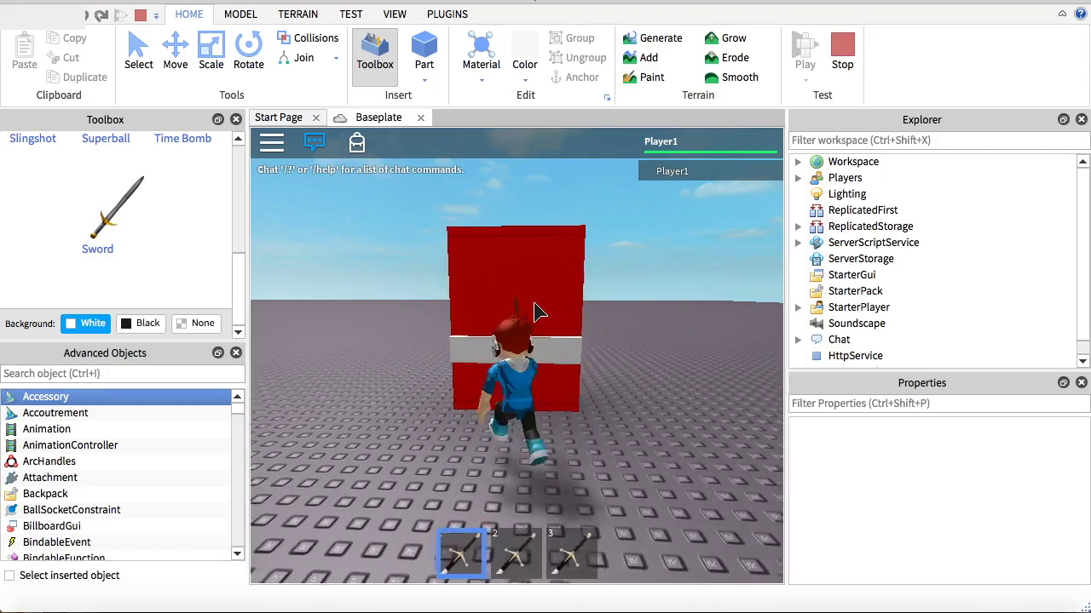
pyautogui.press('a')
pyautogui.press('d')
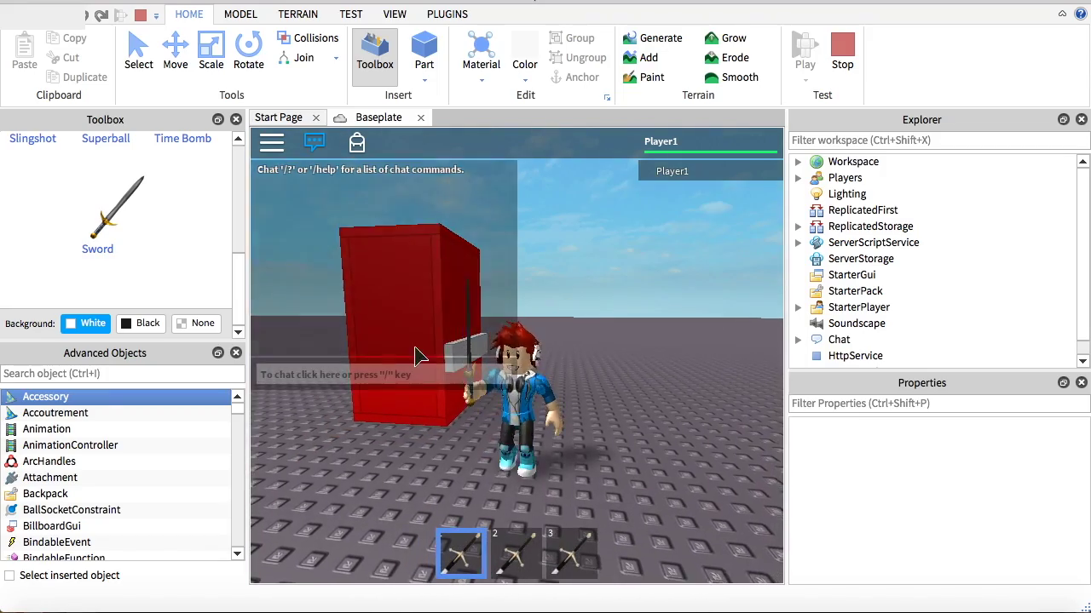
pyautogui.press('a')
pyautogui.press('s')
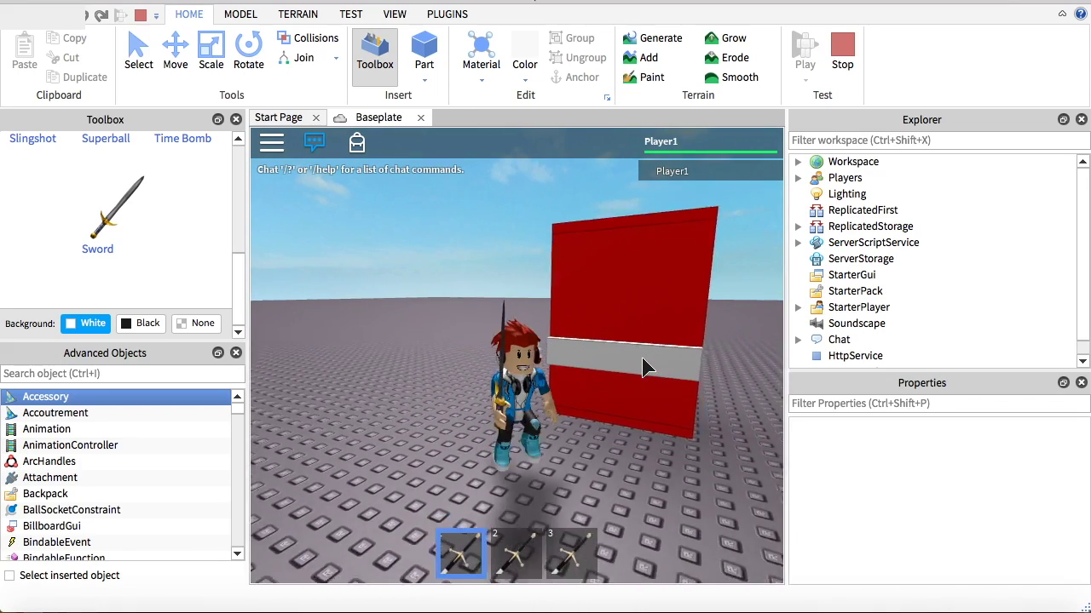
pyautogui.click(465, 542)
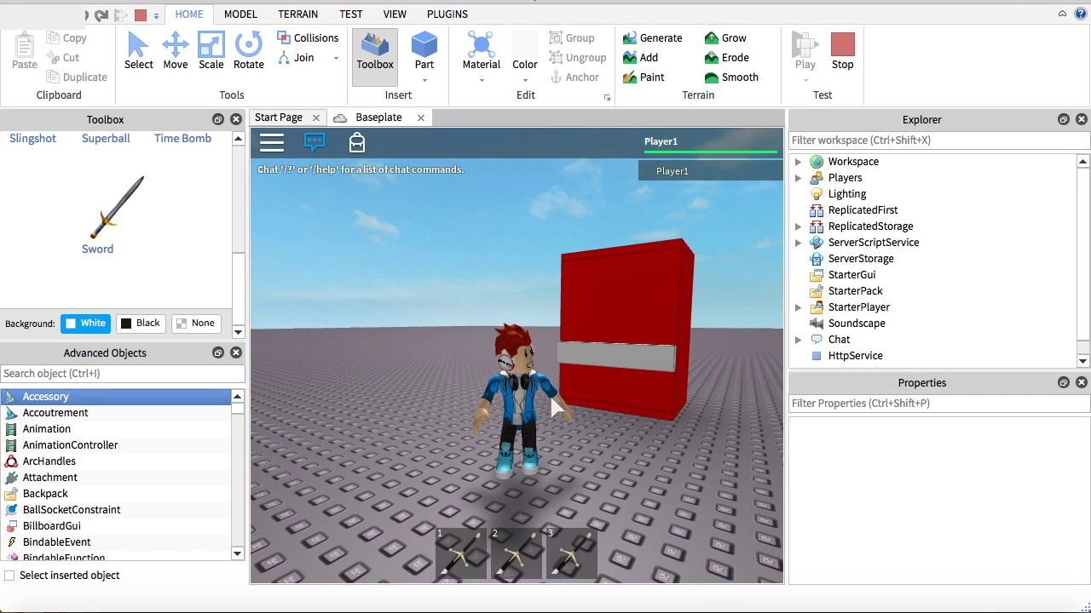